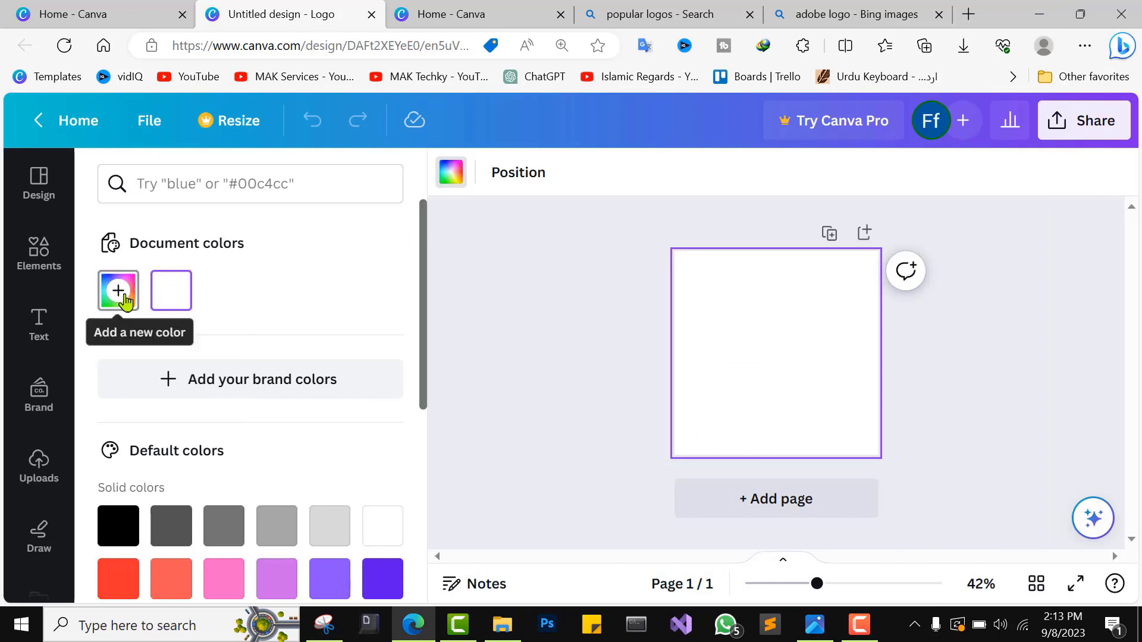
Fill the blank page background with a custom fully saturated bright red solid colour.
click(117, 289)
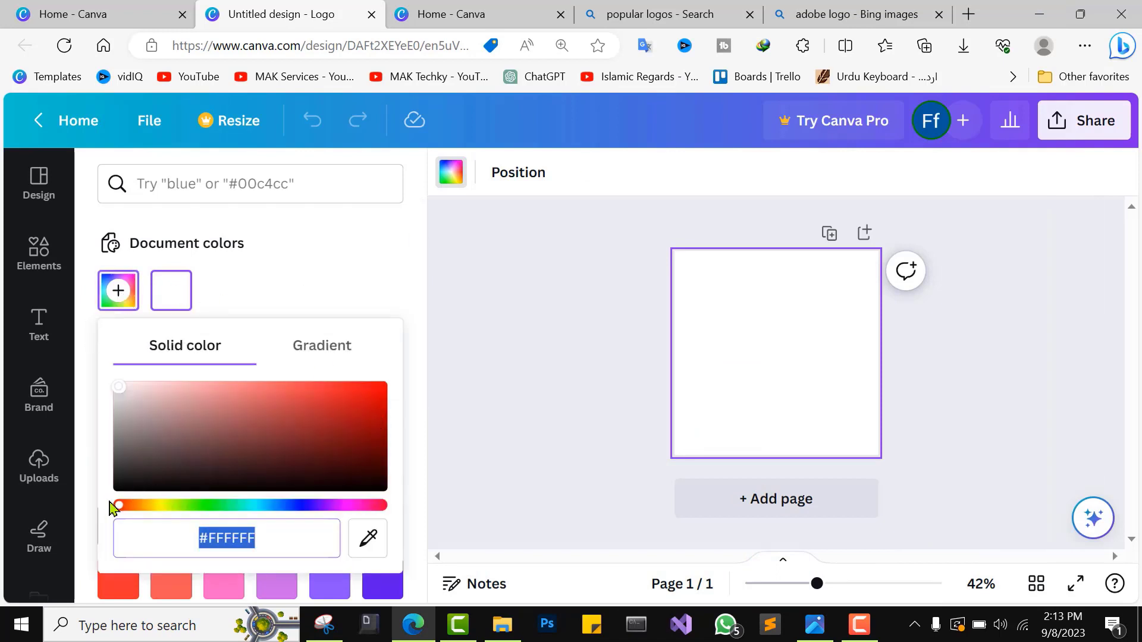
click(371, 391)
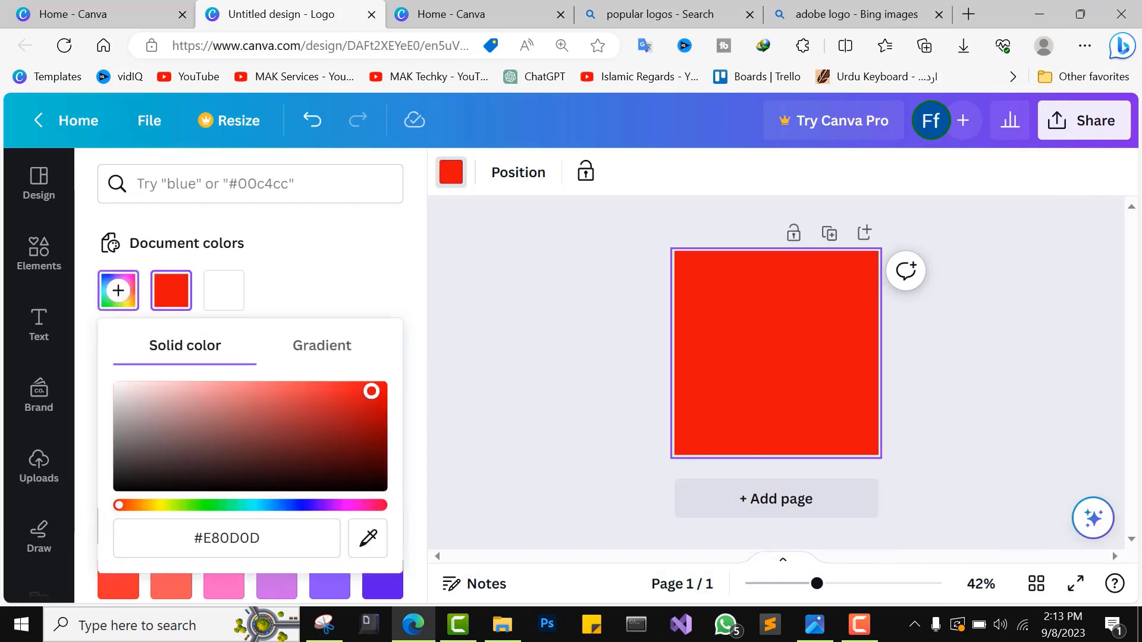
drag(371, 392, 448, 329)
click(450, 330)
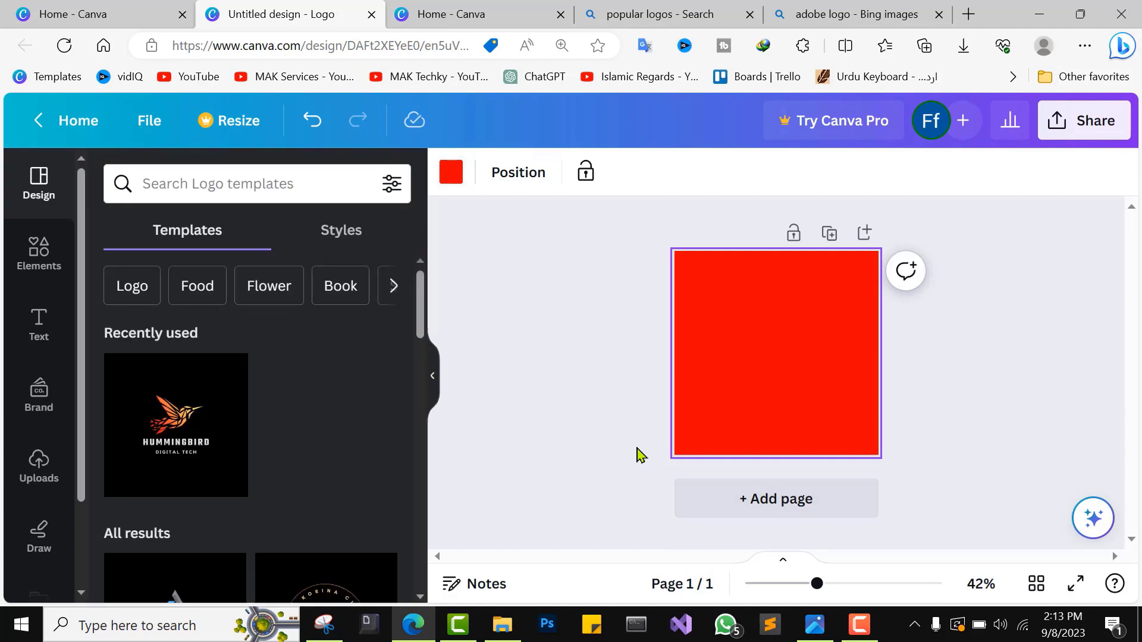
Check the Adobe reference logo image and add a centred white square spanning about 60% of the page width.
click(816, 629)
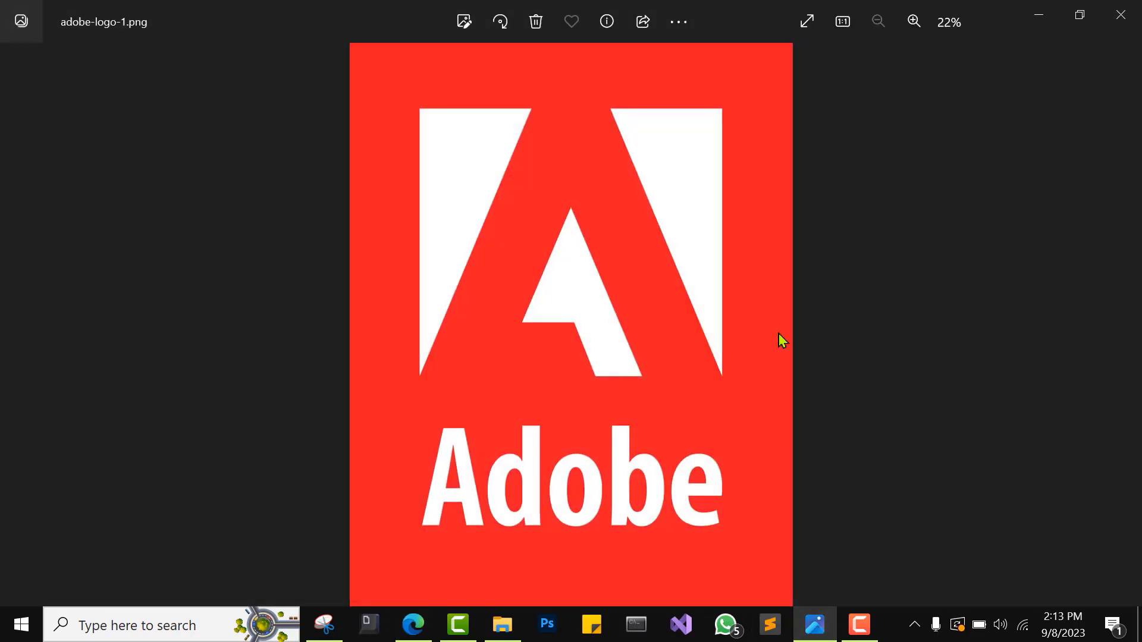
click(1042, 13)
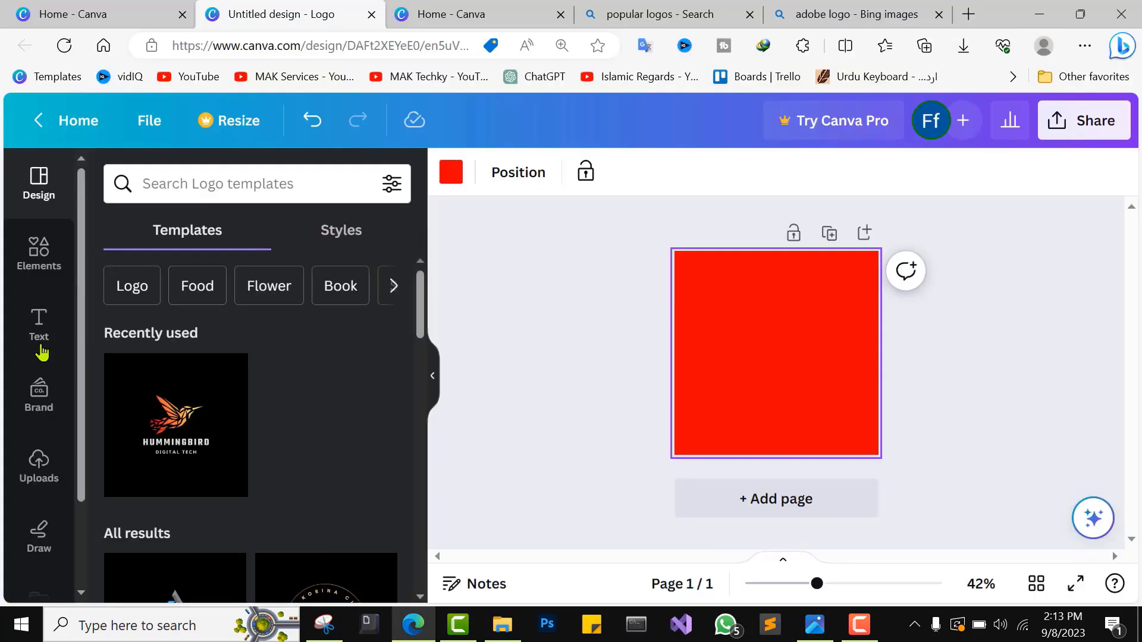
click(40, 262)
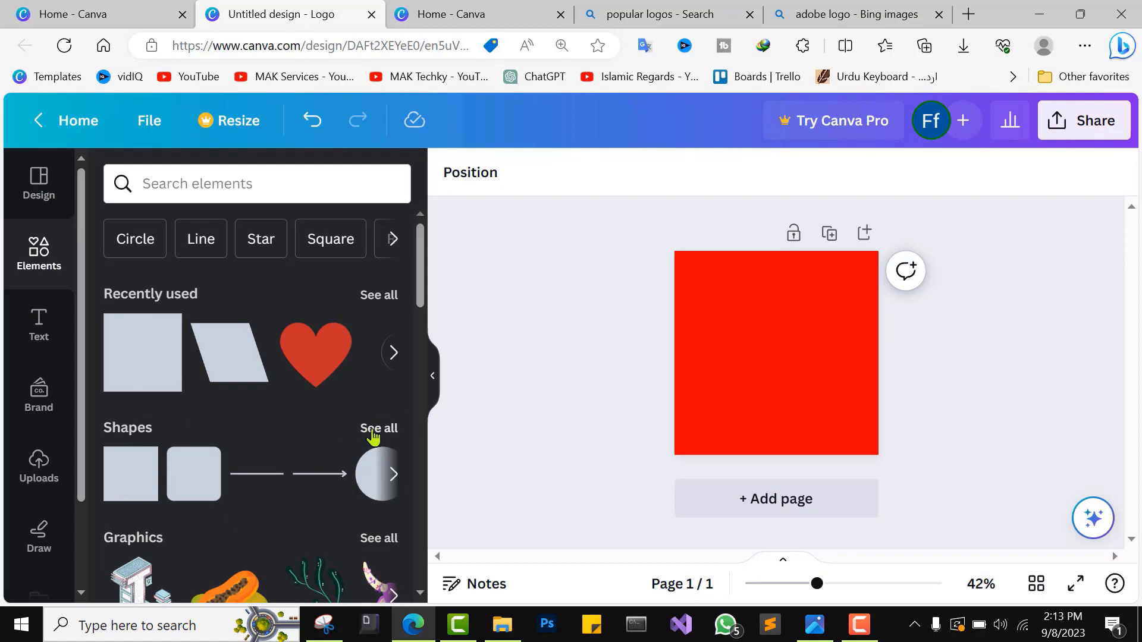
click(121, 487)
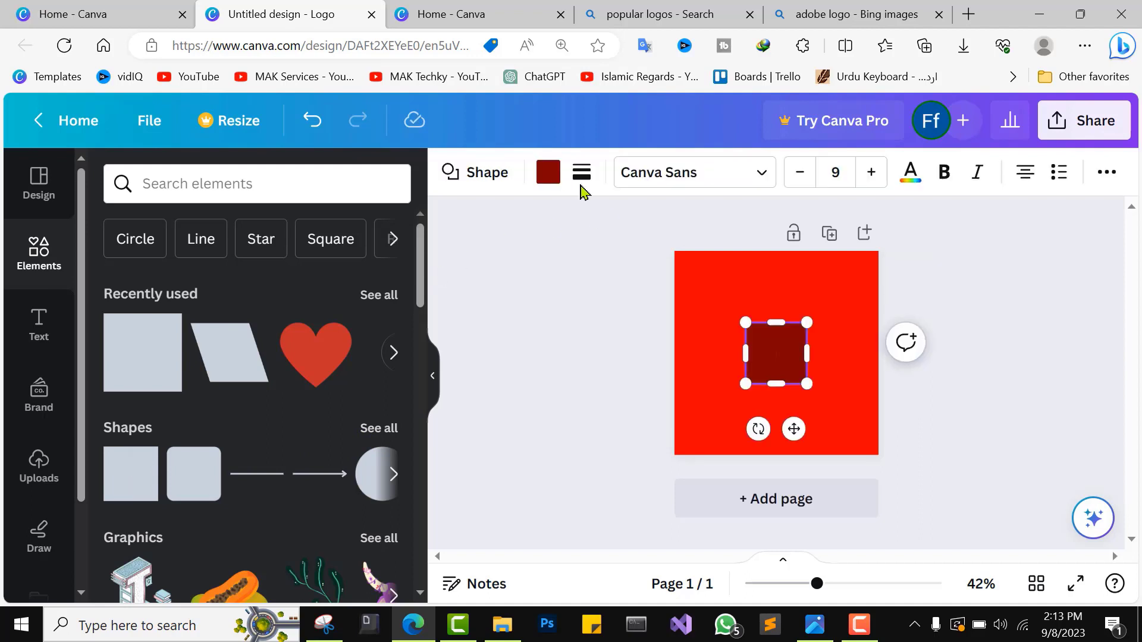
click(548, 174)
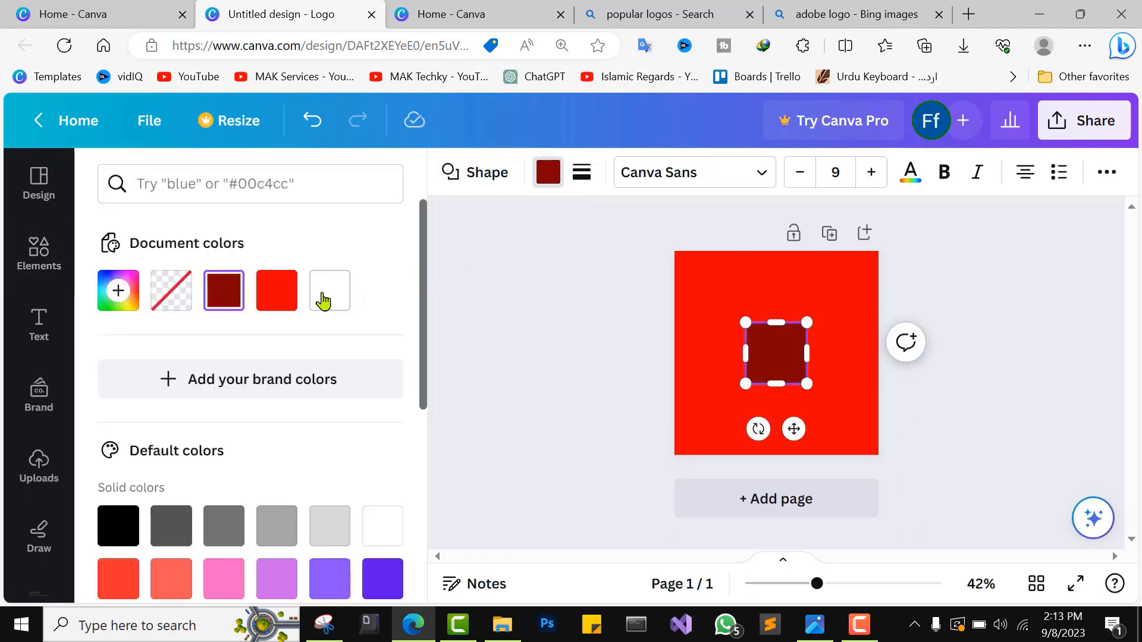
click(324, 300)
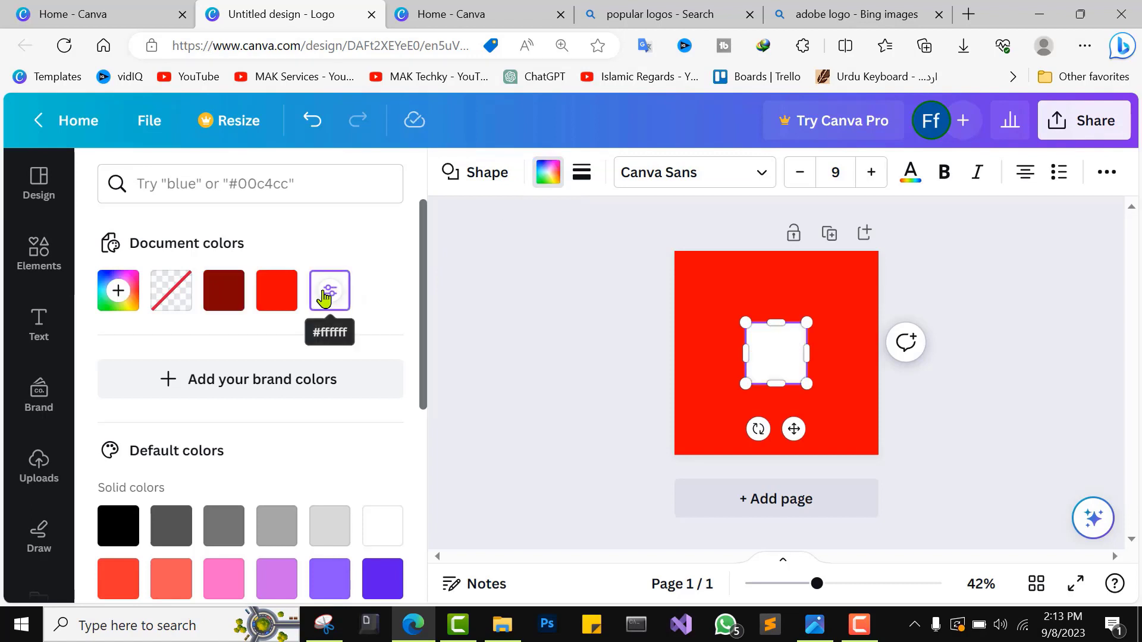
drag(748, 325, 720, 291)
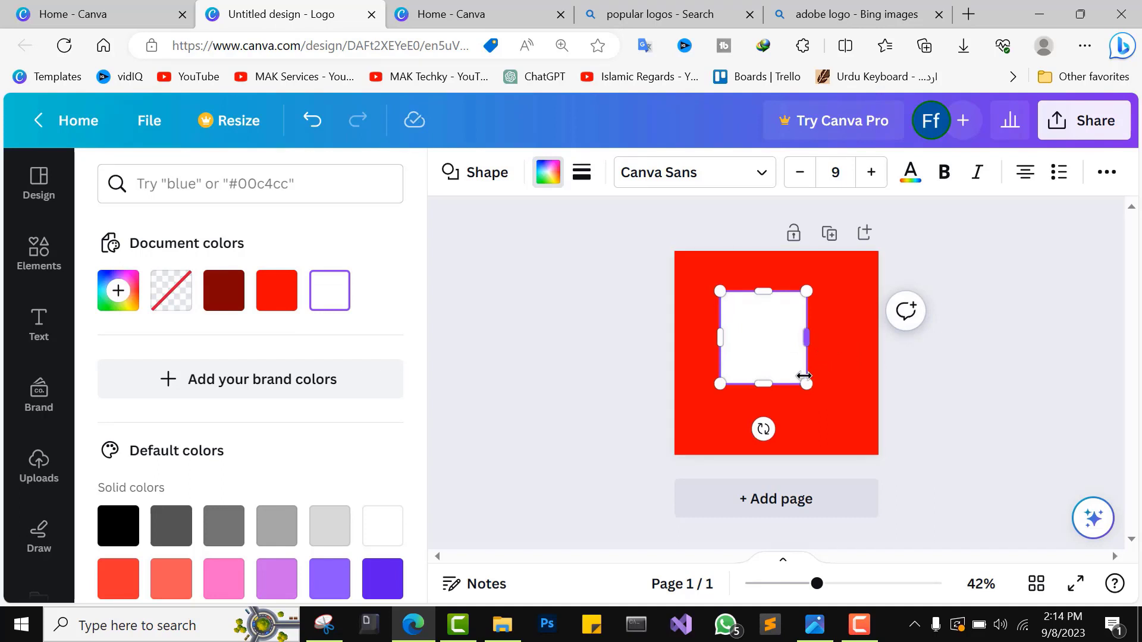
drag(804, 376, 834, 411)
Add a heading containing only the letter "A" and set its font to Arial.
click(41, 315)
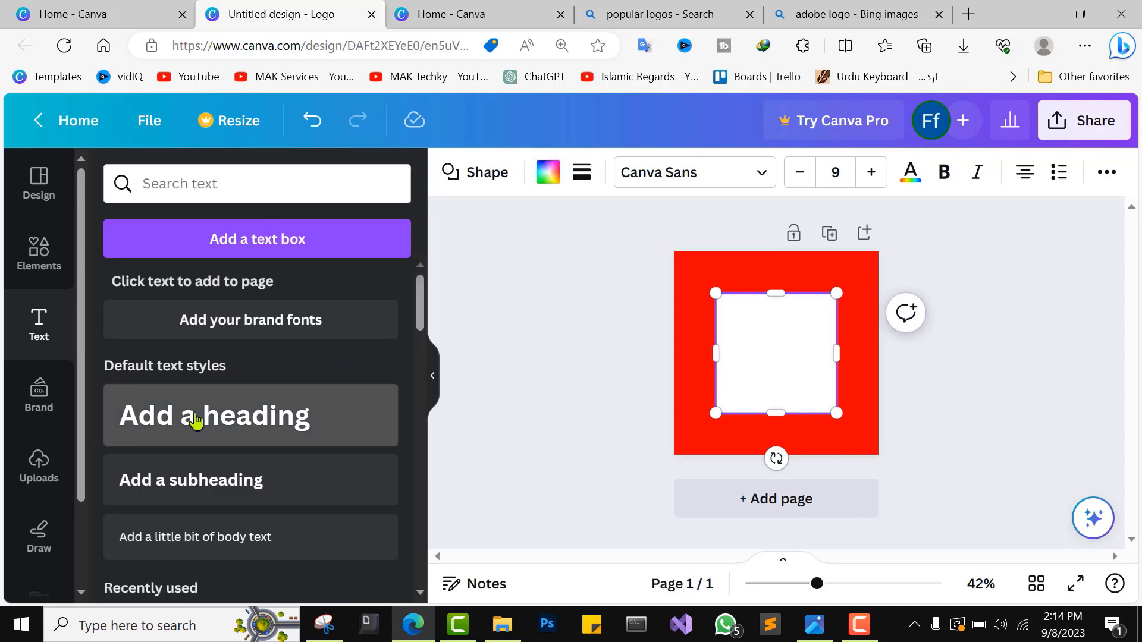
click(196, 421)
key(BackSpace)
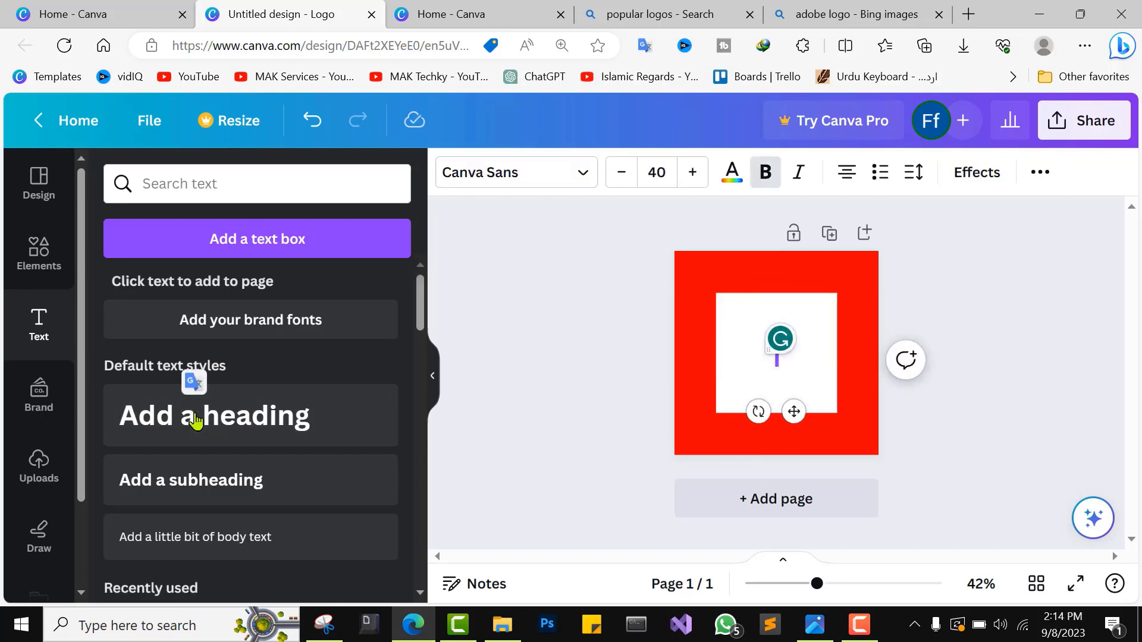
text(A)
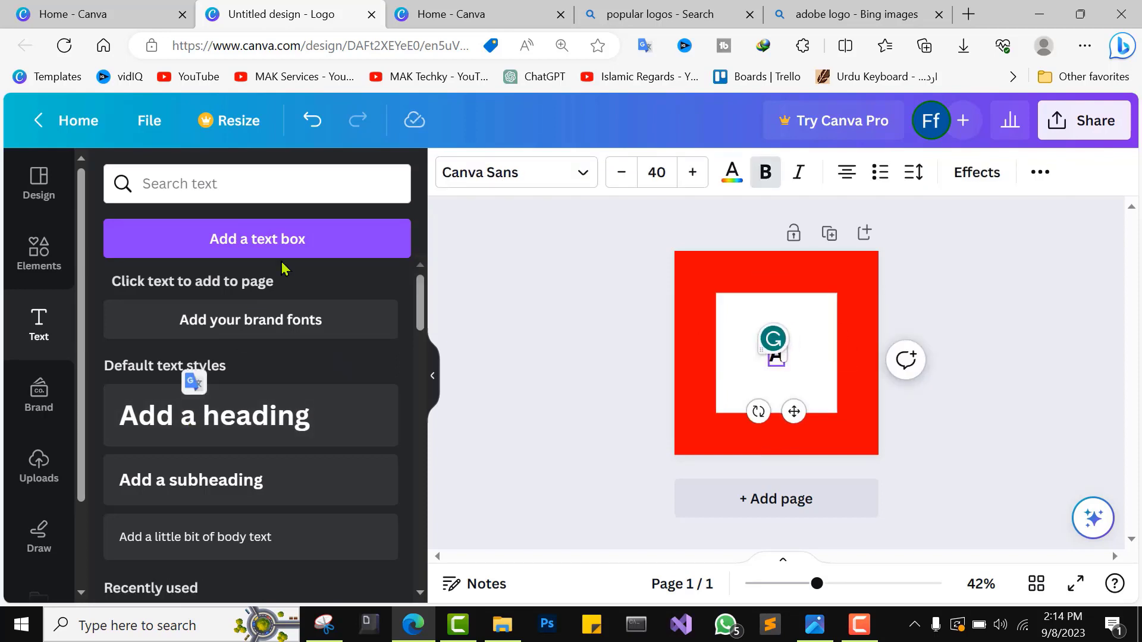
click(535, 183)
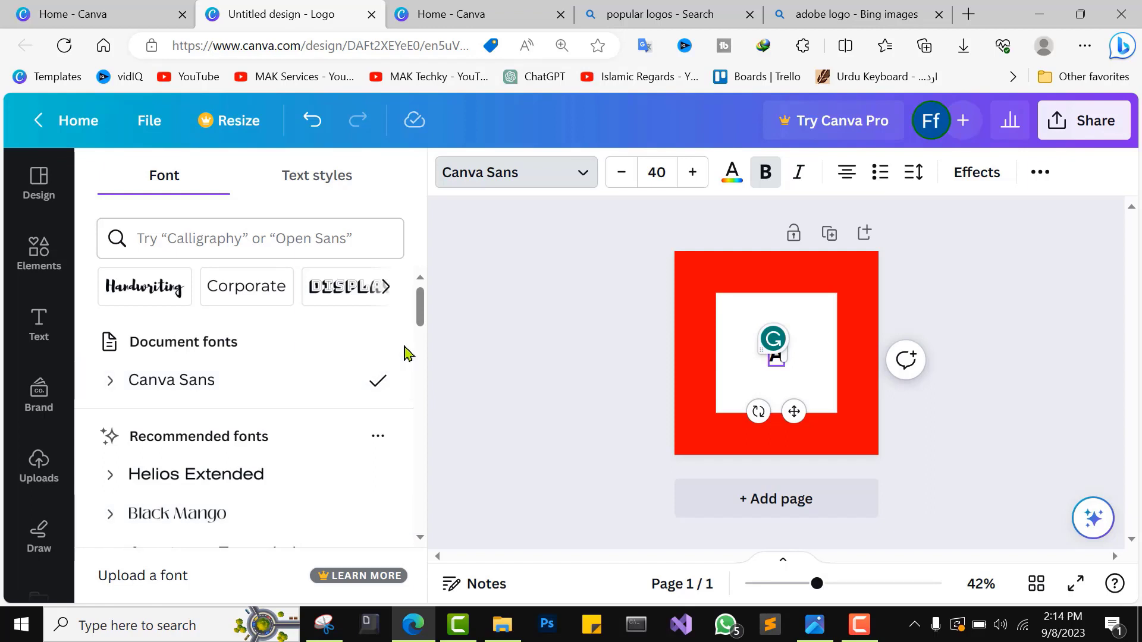
scroll(411, 354, down, 5)
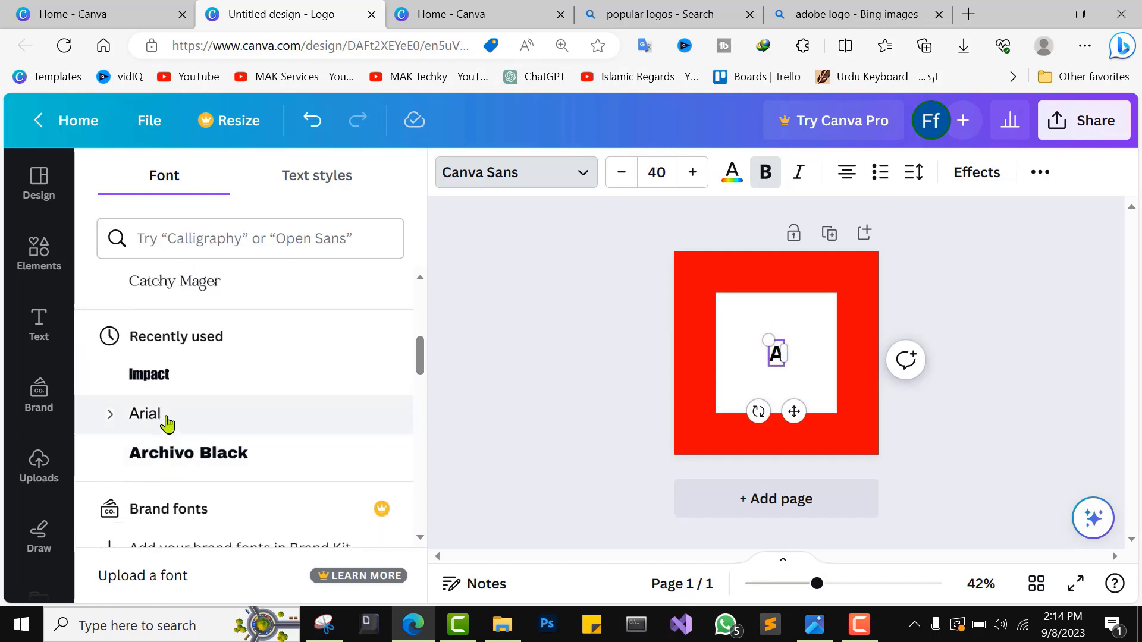
click(149, 414)
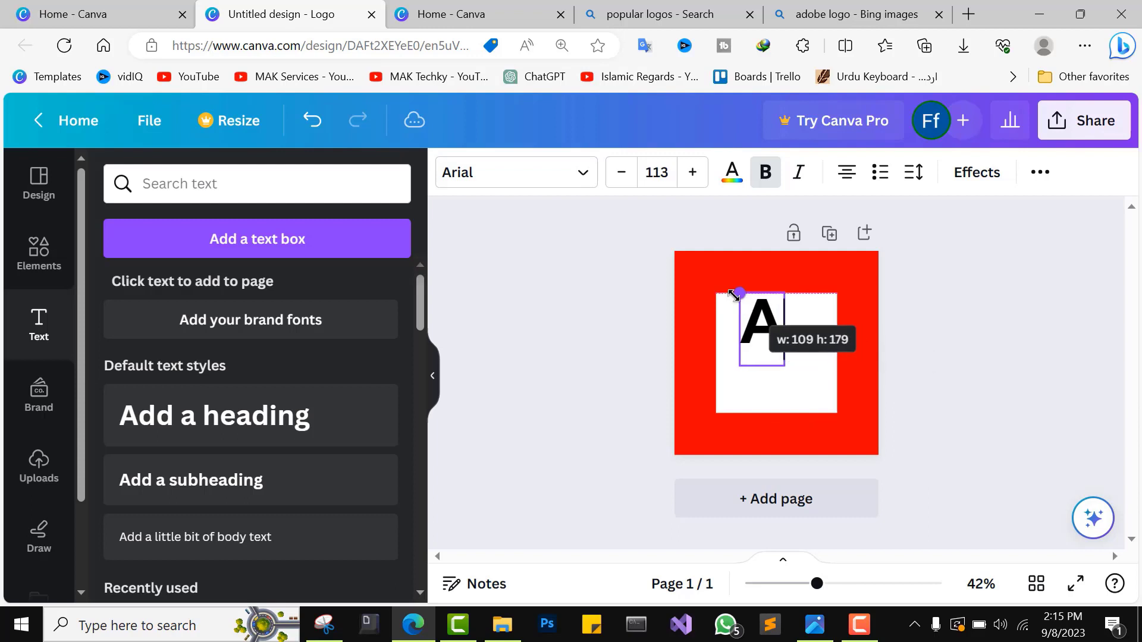
Enlarge the letter A to about font size 271, placed over the white square.
drag(743, 298, 738, 293)
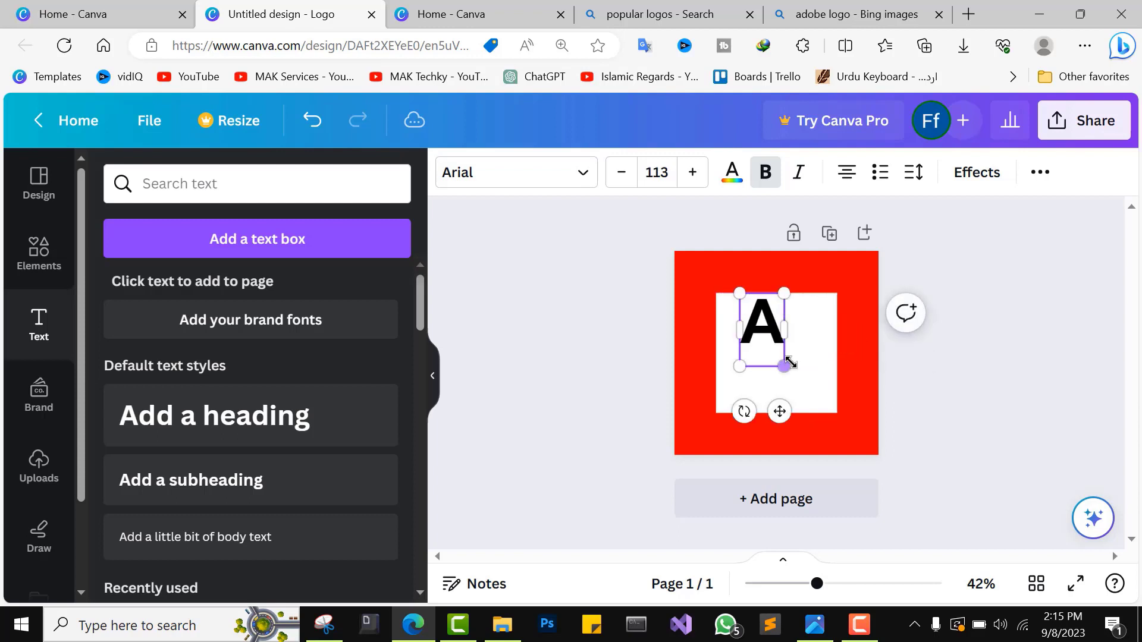
click(971, 359)
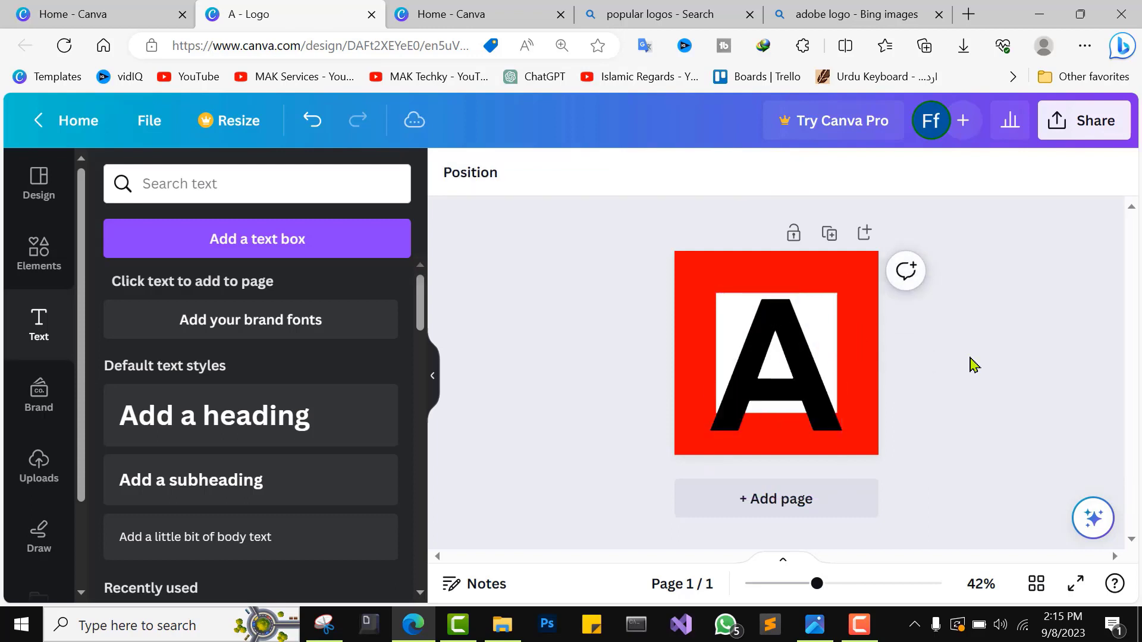
click(772, 313)
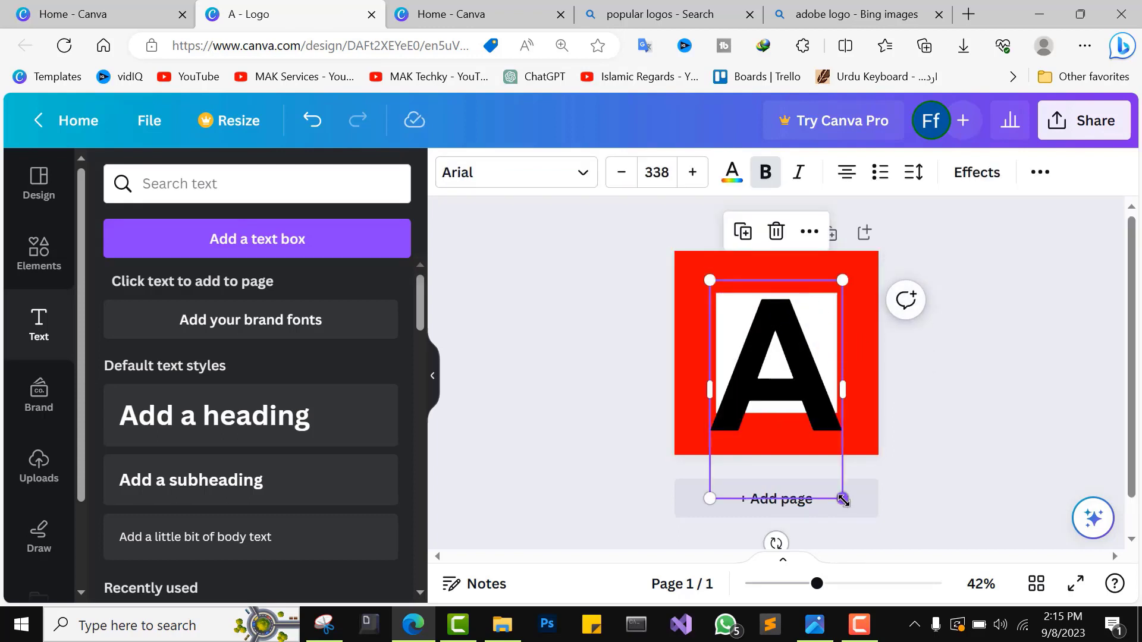
drag(843, 500, 815, 453)
Resize and reposition the white square to match the letter A's width and top, leaving the letter's feet extending below it.
click(833, 409)
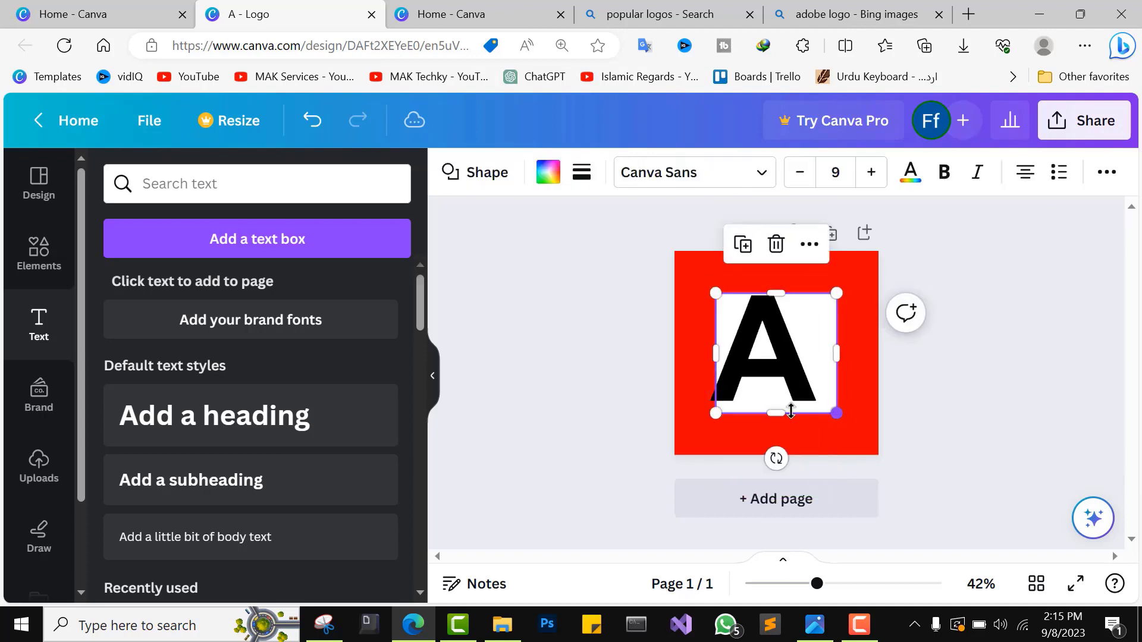
drag(781, 411, 821, 395)
mouse_move(761, 367)
mouse_down()
mouse_move(767, 393)
mouse_move(764, 384)
mouse_up()
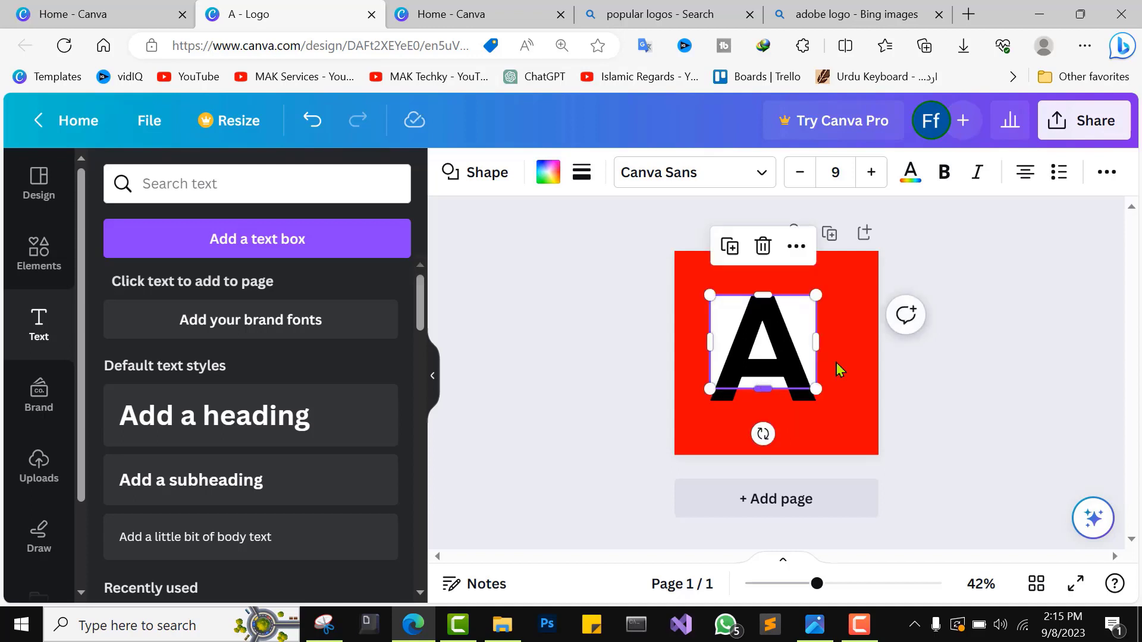
click(885, 362)
Recolour the letter A with the background's red and enlarge it to about font size 344, centred over the white square.
click(753, 395)
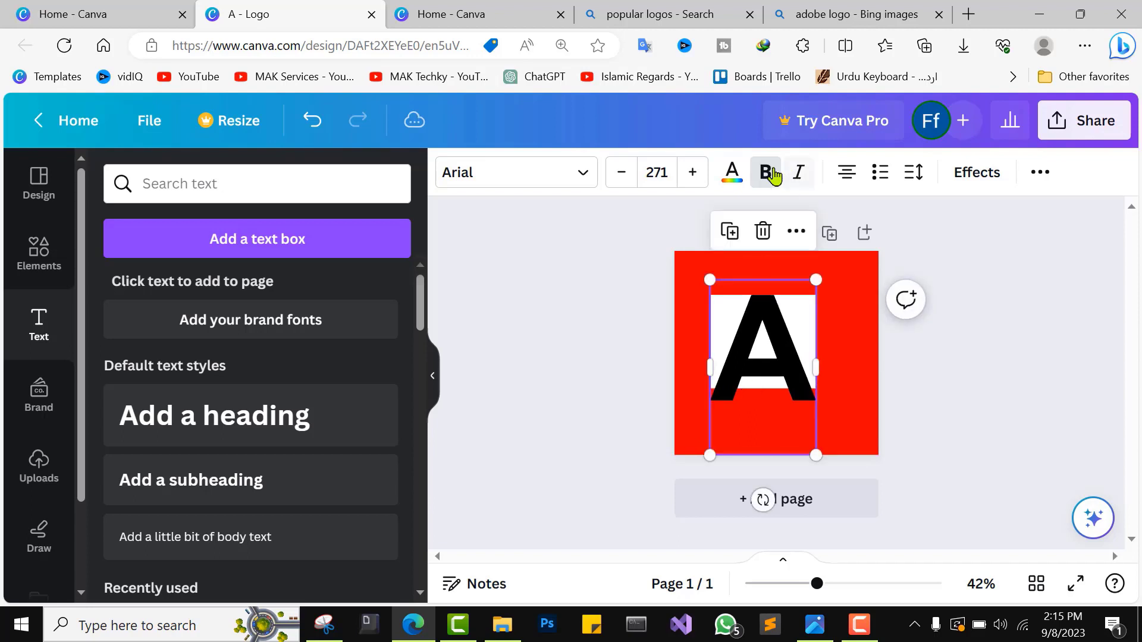
click(732, 175)
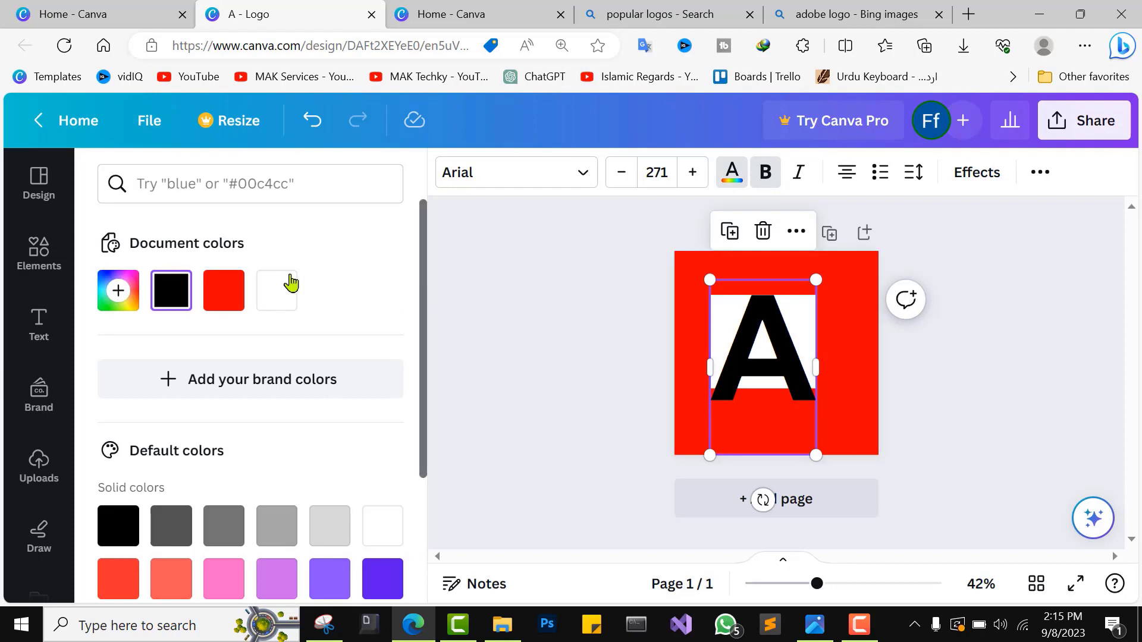
click(224, 290)
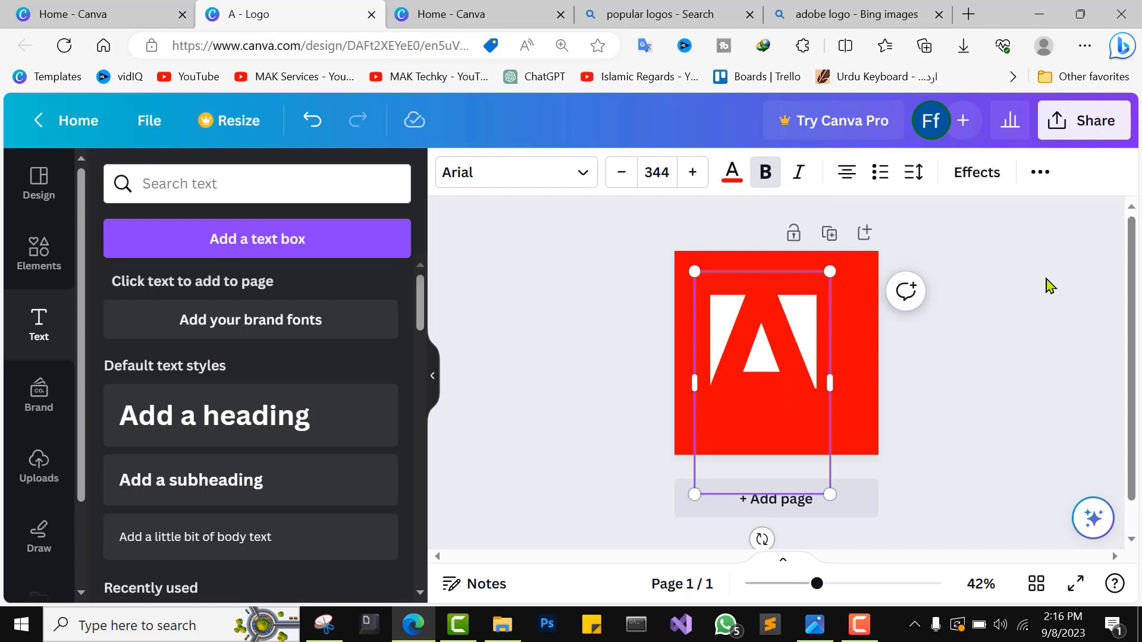
click(1050, 286)
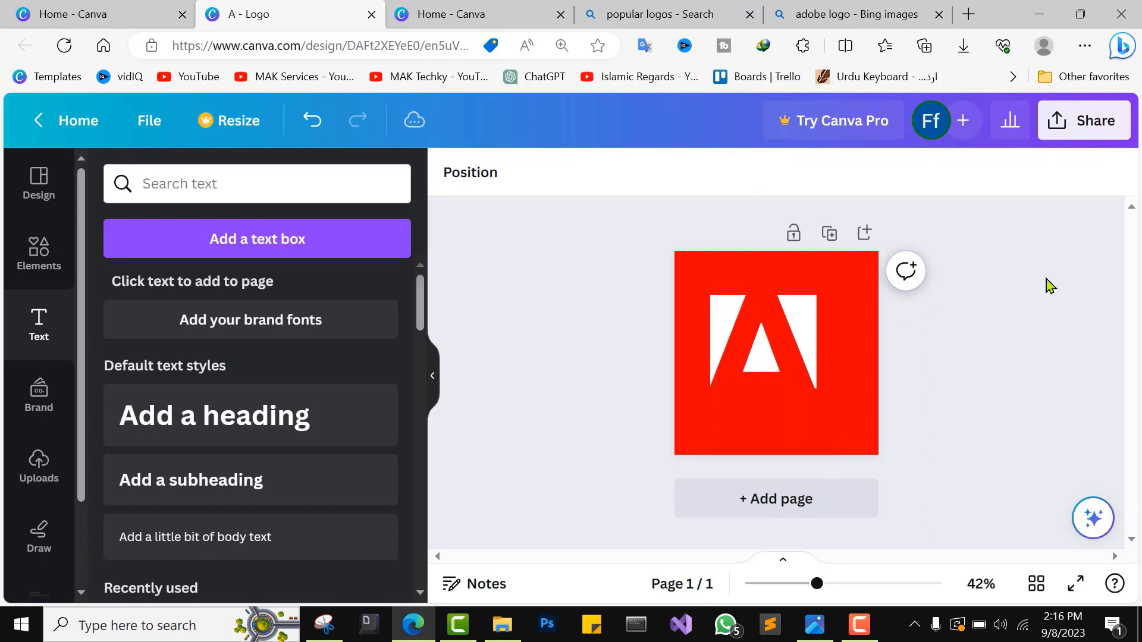
Move the white square and the red letter A together to the upper centre of the page.
drag(682, 267, 767, 324)
click(724, 230)
click(965, 370)
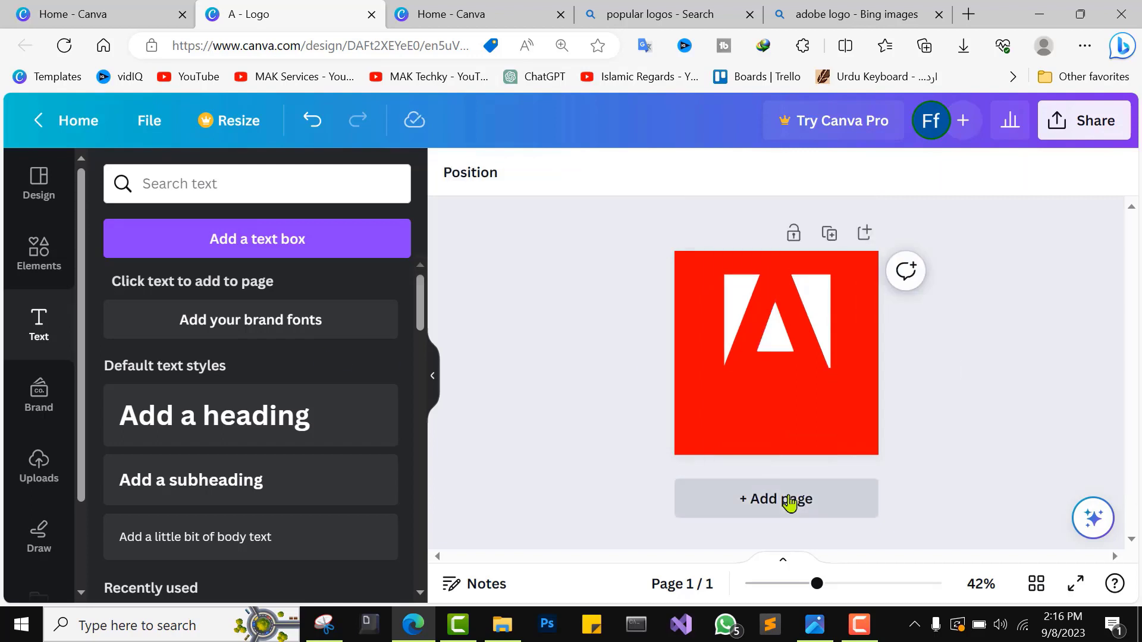
Add a parallelogram slanting down to the right, narrow it, and place it over the lower right of the A's inner triangle.
click(56, 279)
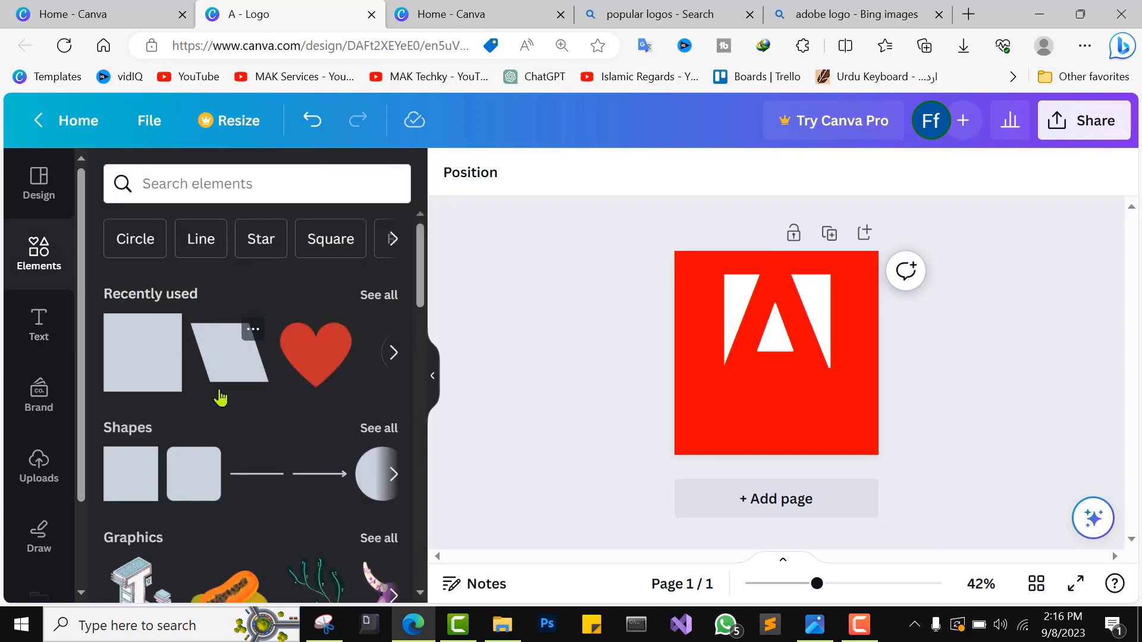
click(378, 428)
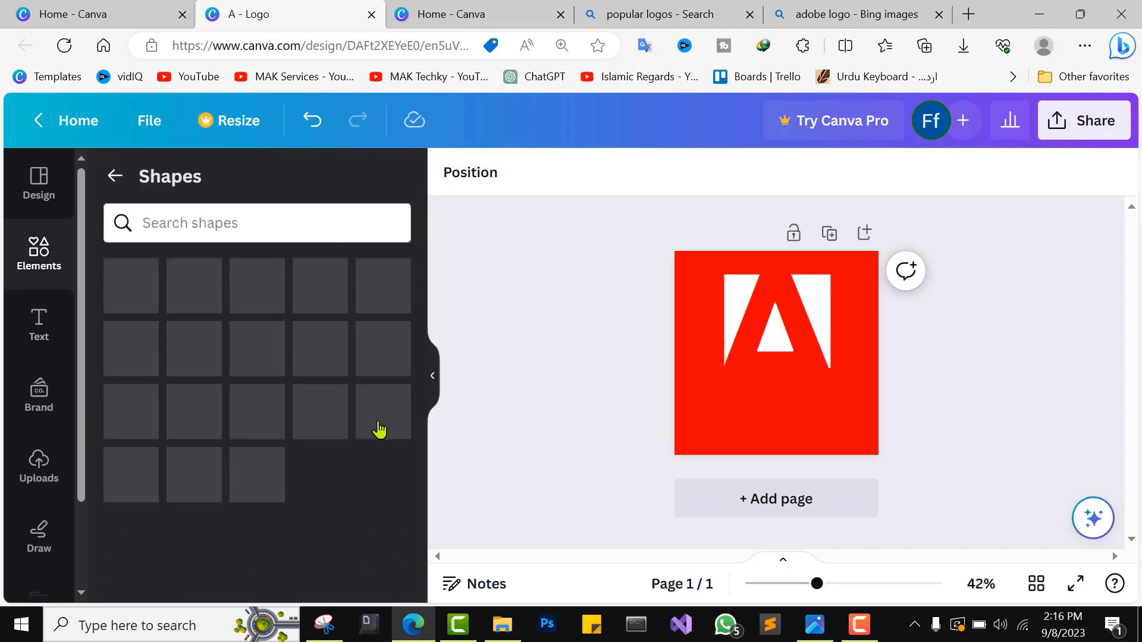
drag(422, 384, 427, 626)
scroll(128, 545, down, 2)
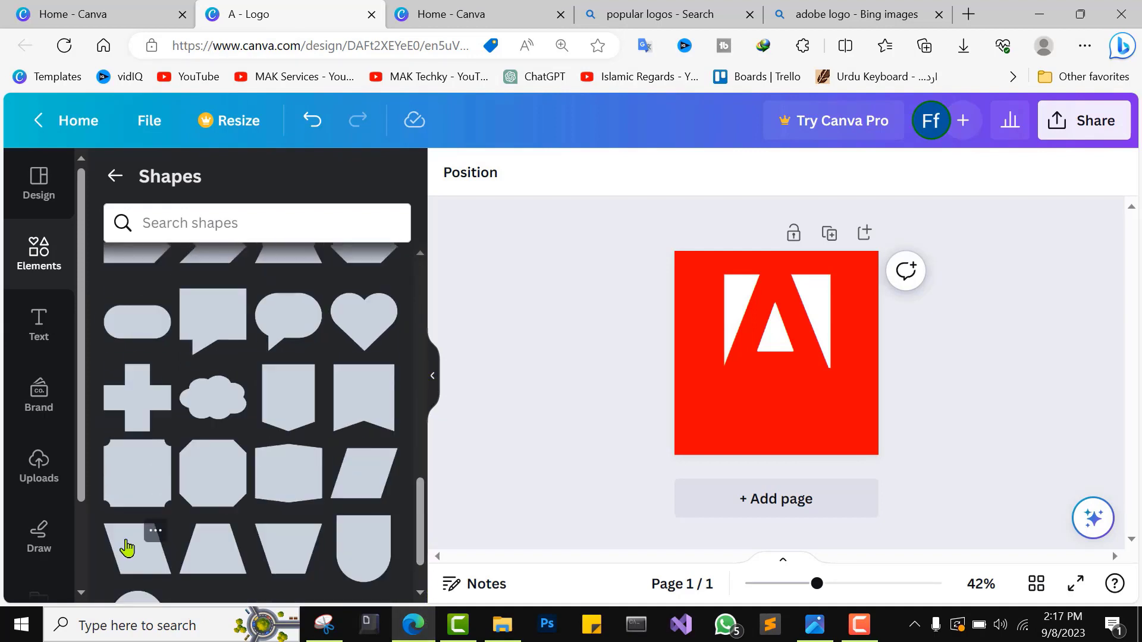
click(127, 545)
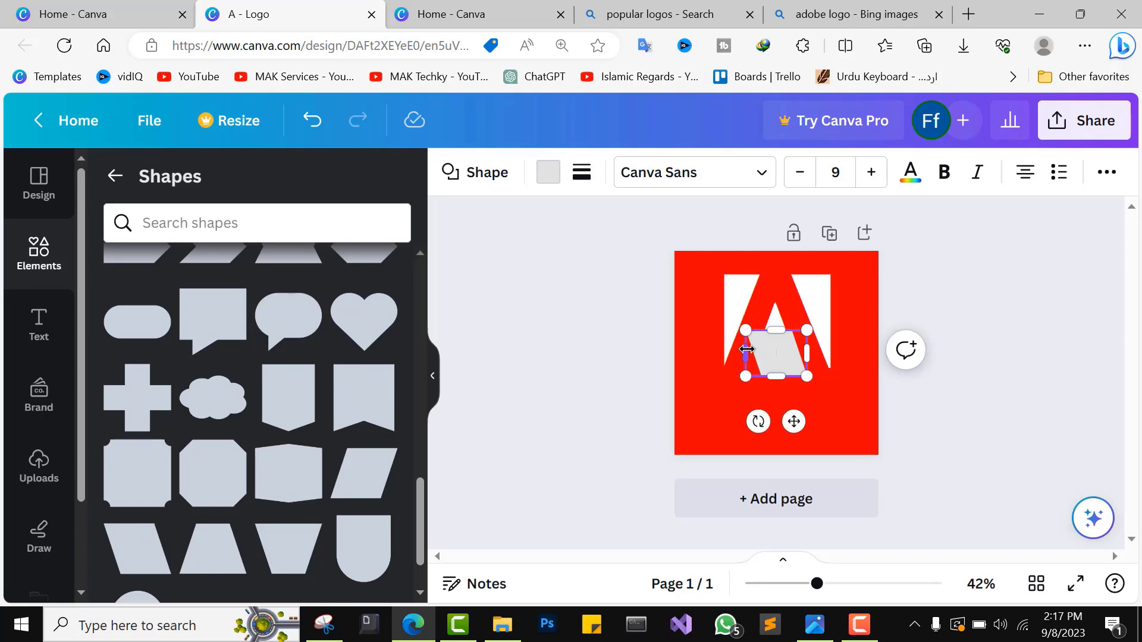
drag(747, 349, 805, 355)
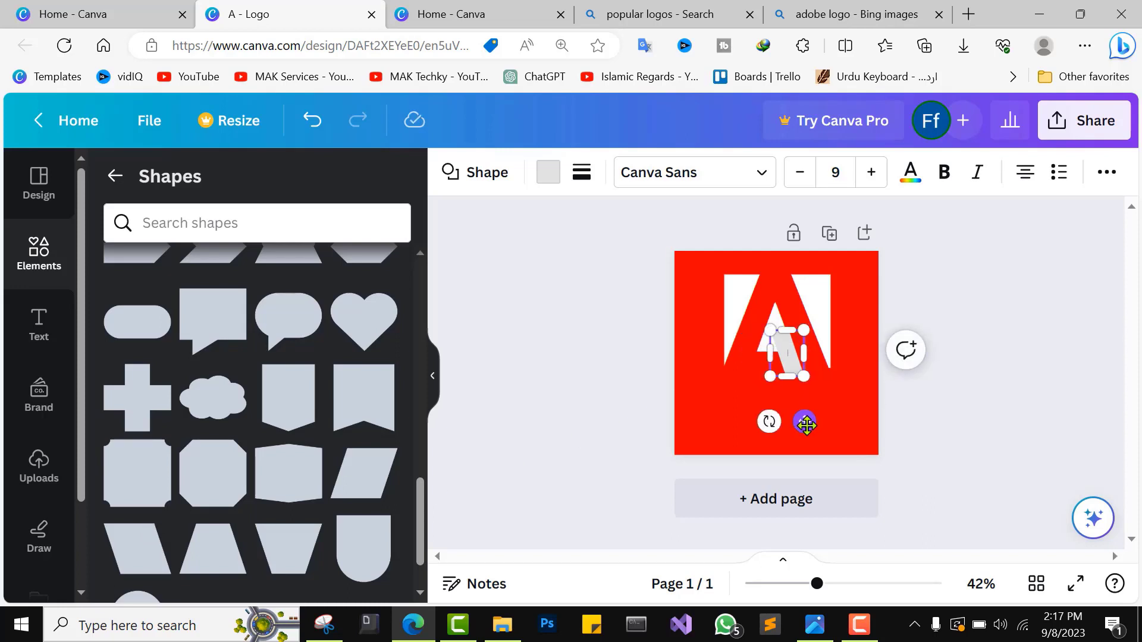
drag(806, 424, 809, 425)
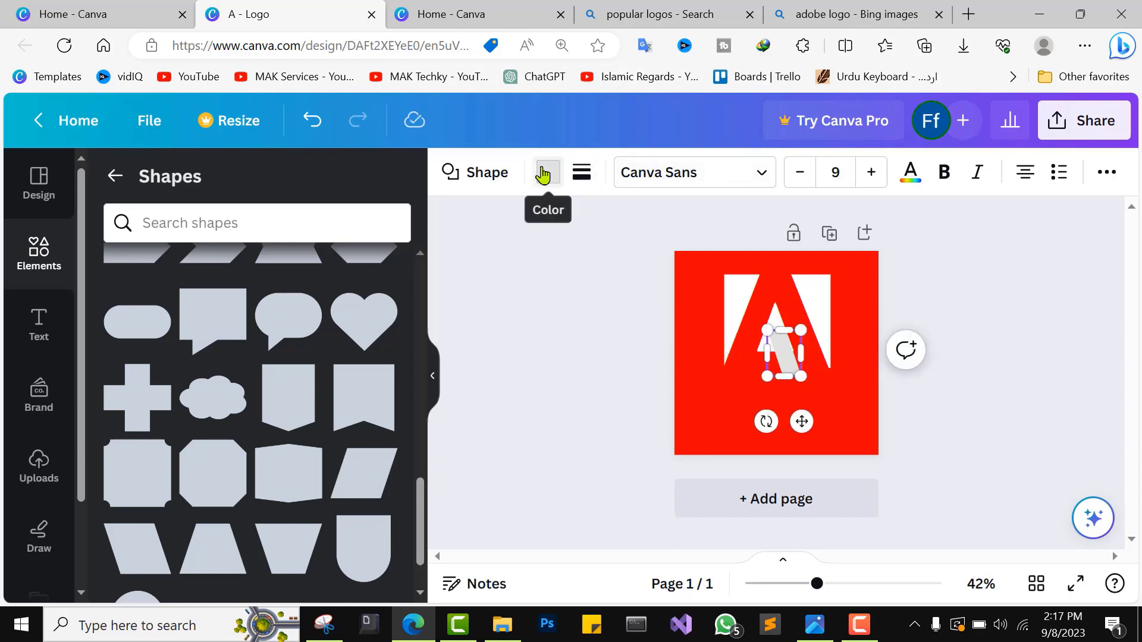
Fill the parallelogram with white and nudge it right to line up with the inner triangle's right edge.
click(548, 172)
click(372, 301)
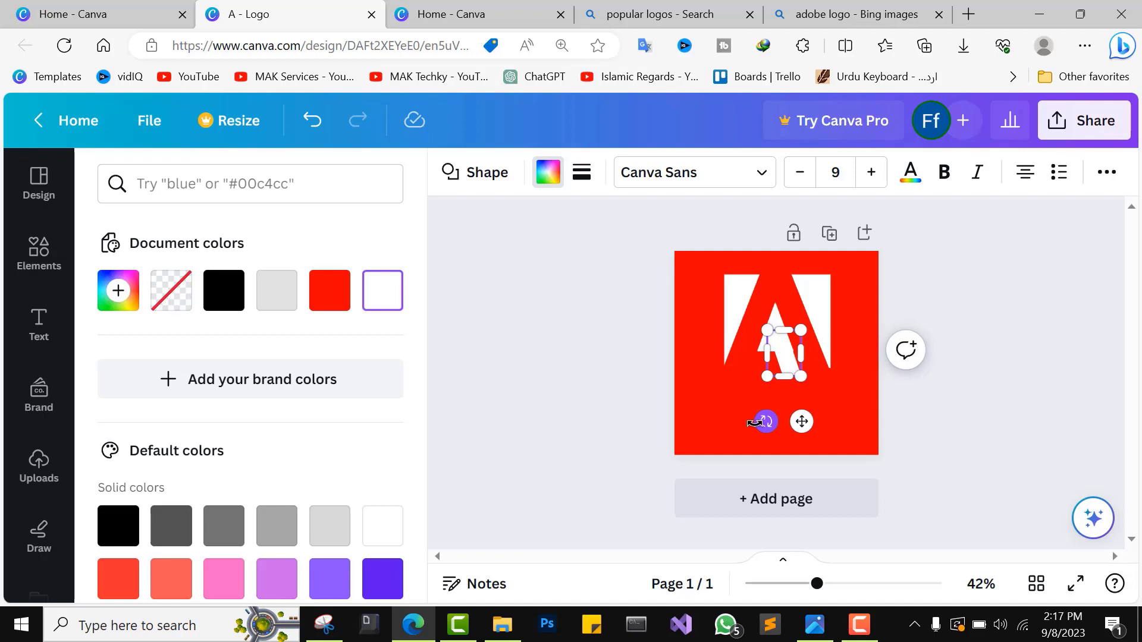
drag(755, 422, 755, 422)
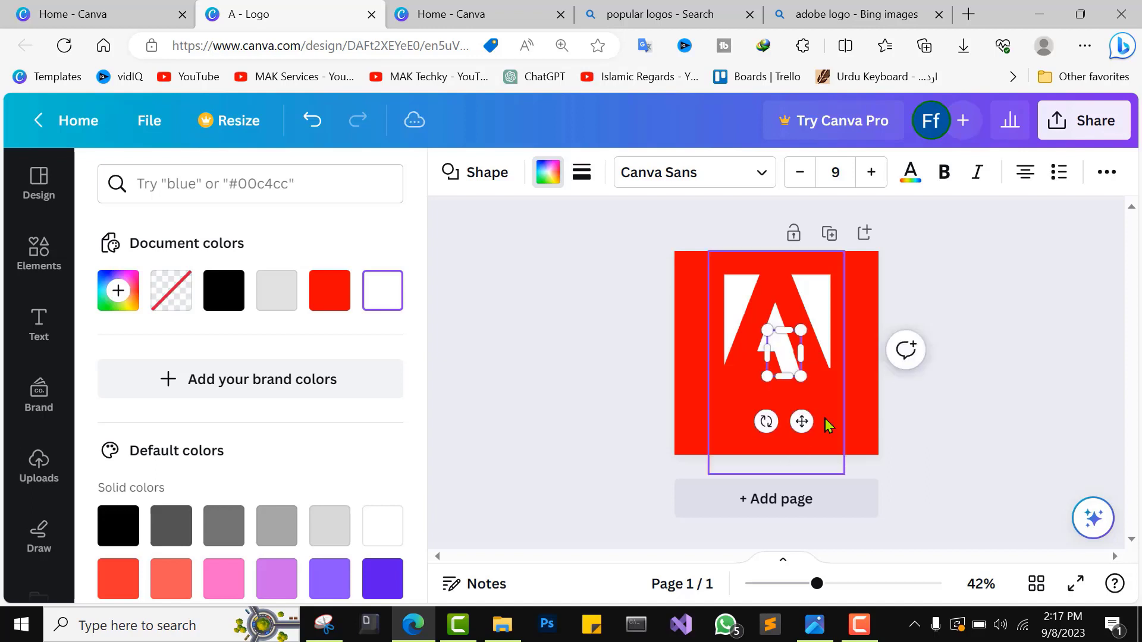
key(Right)
key(Right)
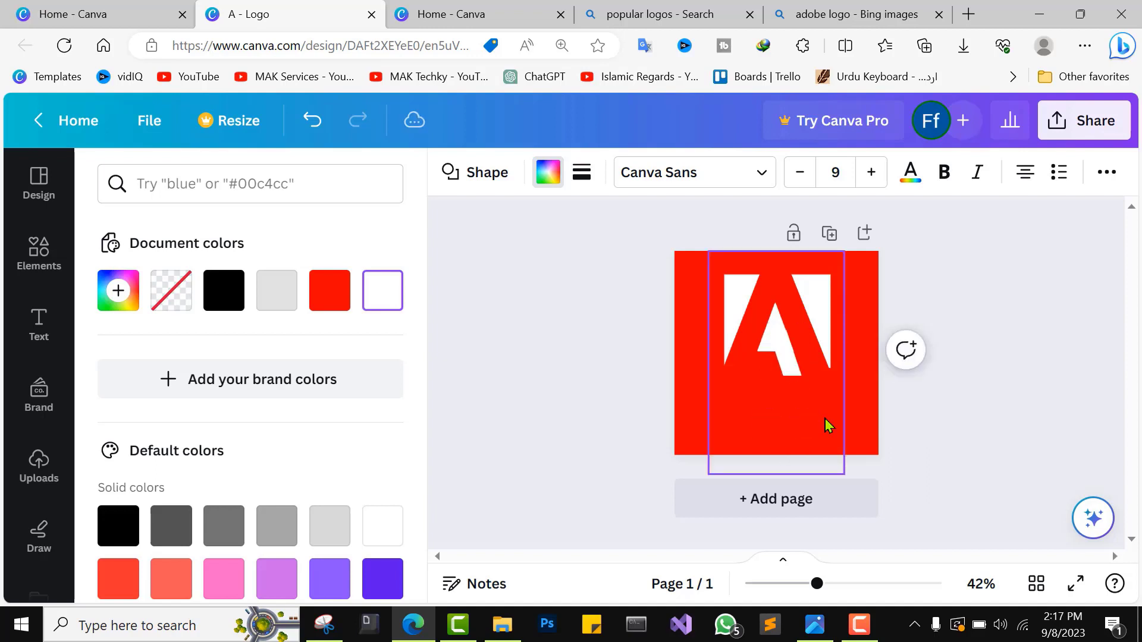
Fine-tune the white parallelogram's position so its lower edge lines up with the bottom of the white square.
key(Left)
key(Left)
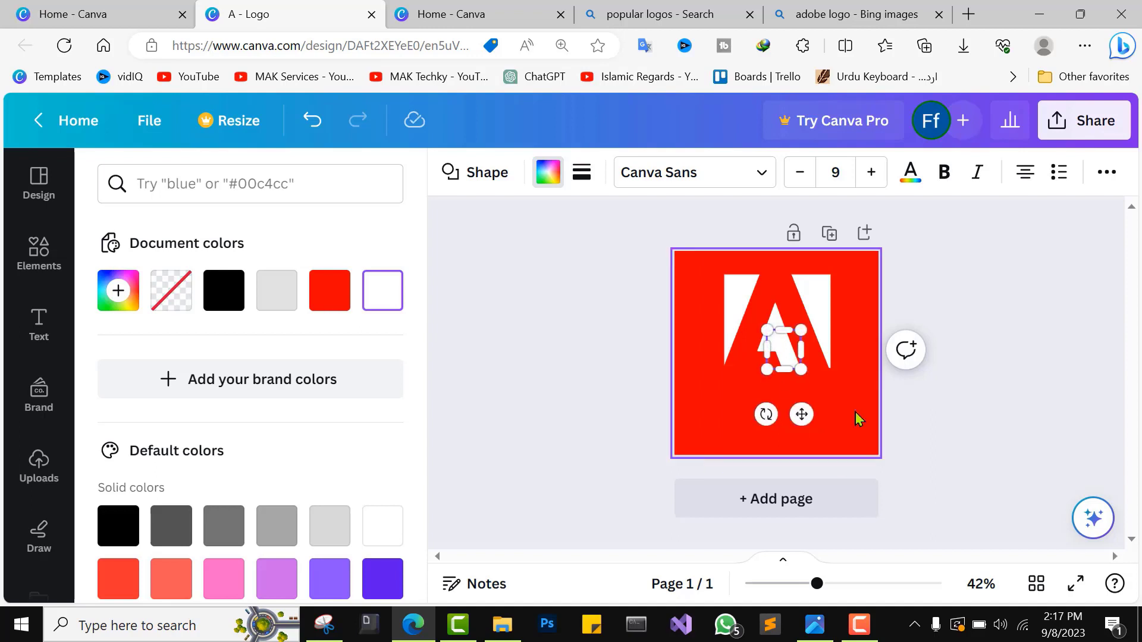
click(859, 419)
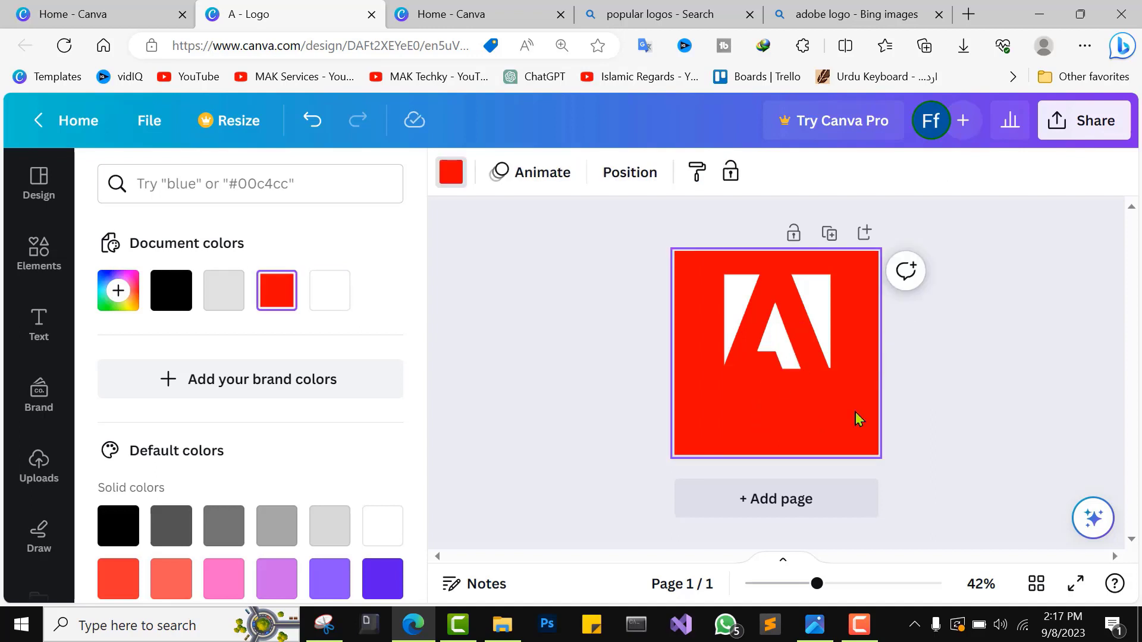
Add a heading reading "Adobe" and colour it white.
click(26, 326)
click(179, 436)
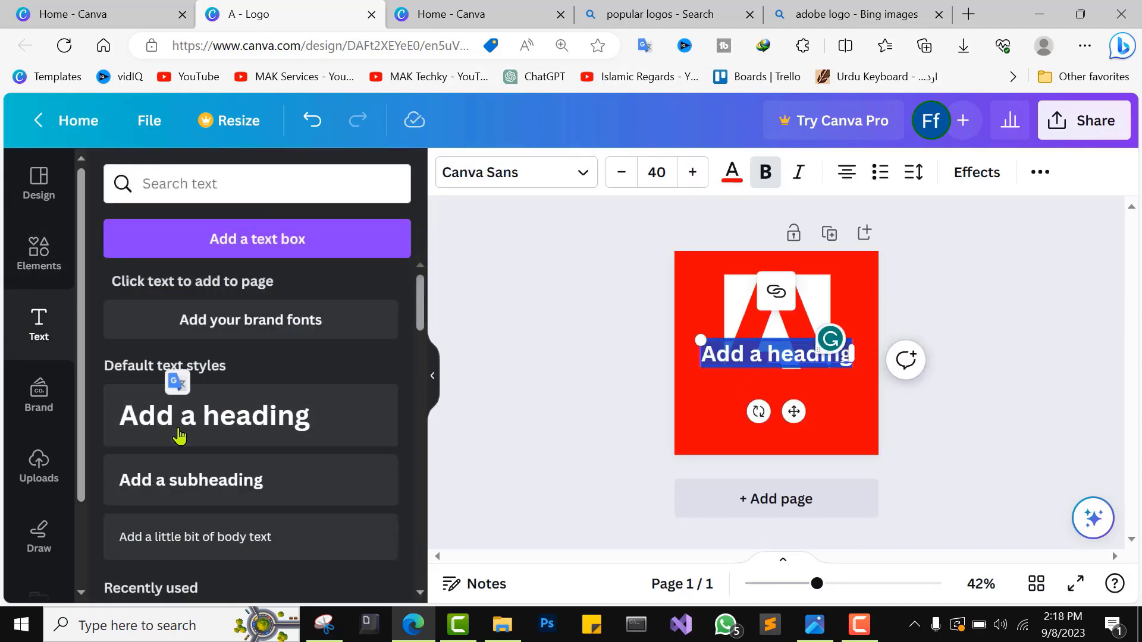
key(BackSpace)
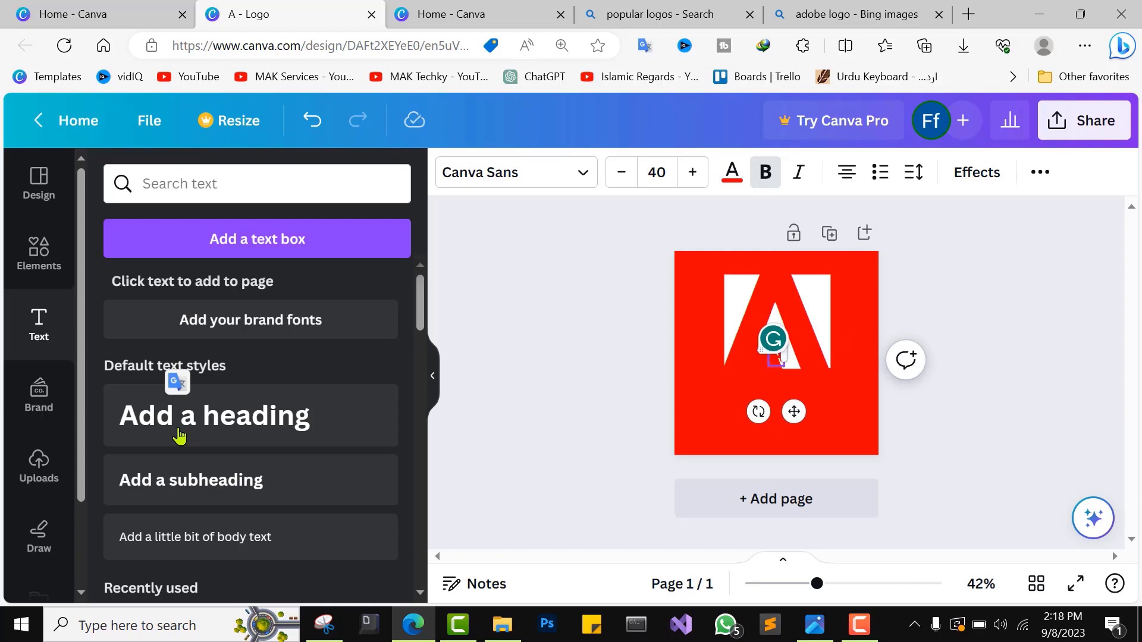
text(Adobe)
key(ctrl+a)
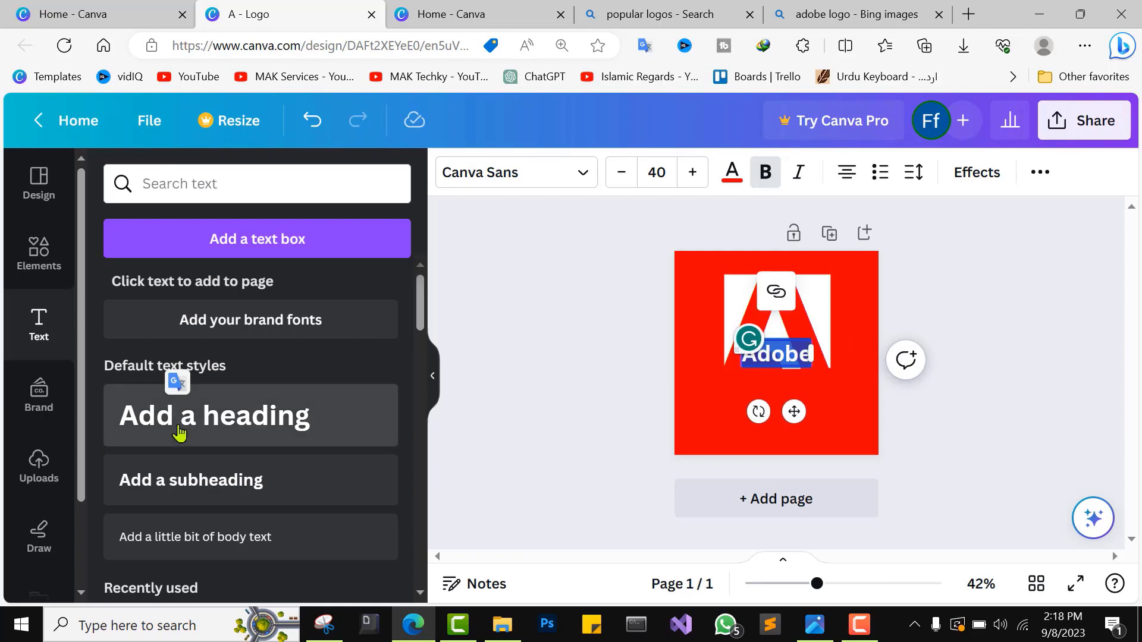
click(732, 179)
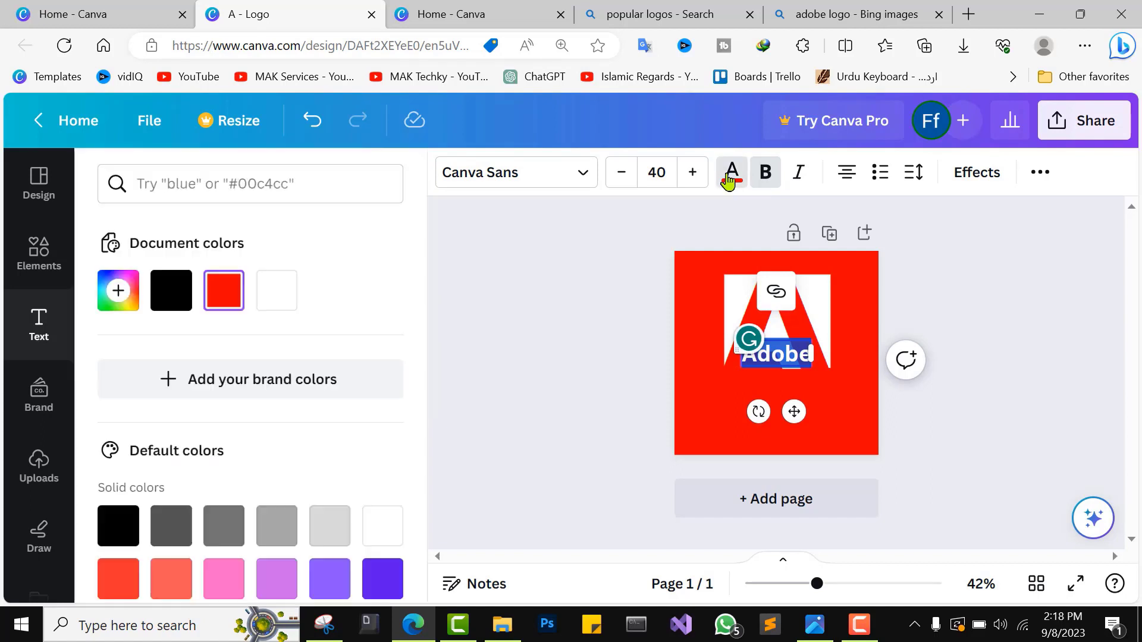
click(293, 293)
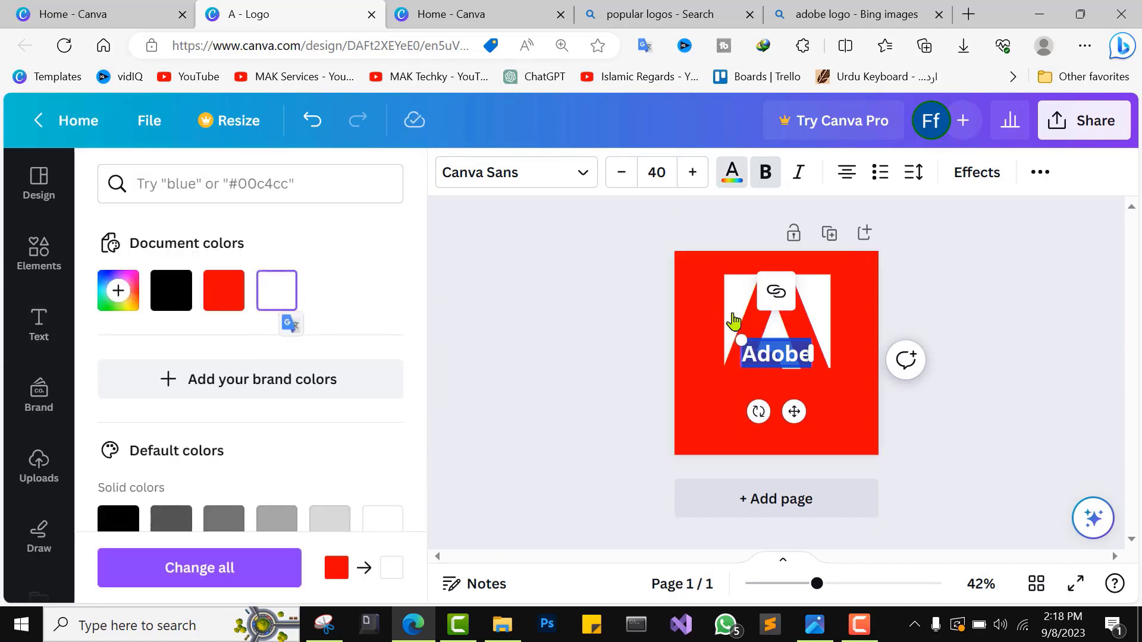
Enlarge the "Adobe" heading to about font size 91 and move it beneath the A symbol.
drag(813, 367, 896, 410)
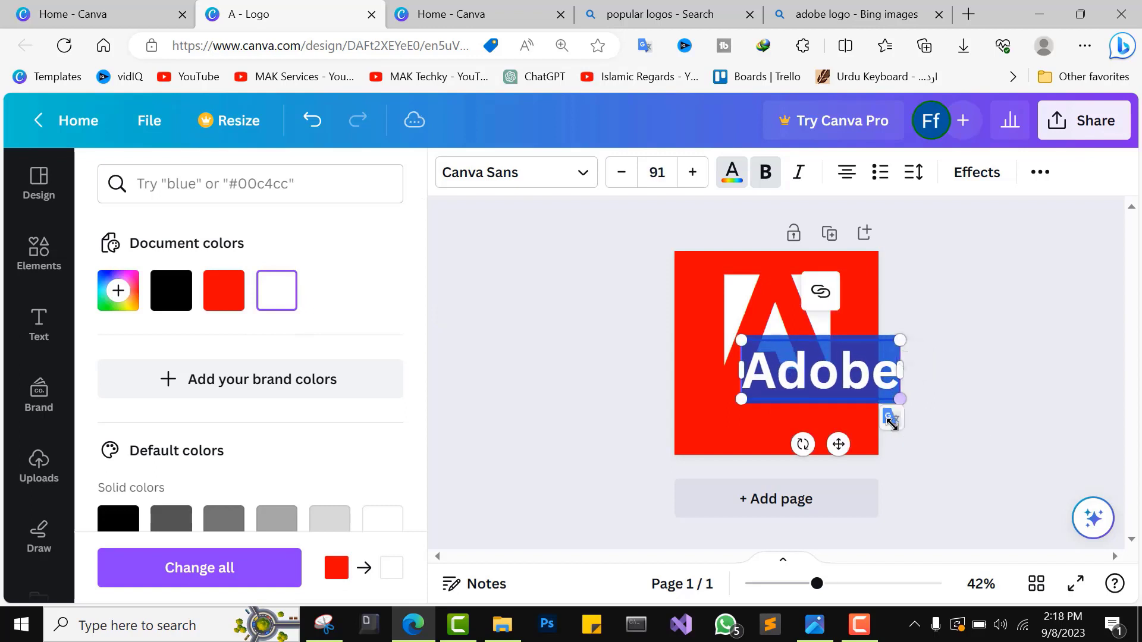
drag(841, 438, 808, 471)
click(862, 331)
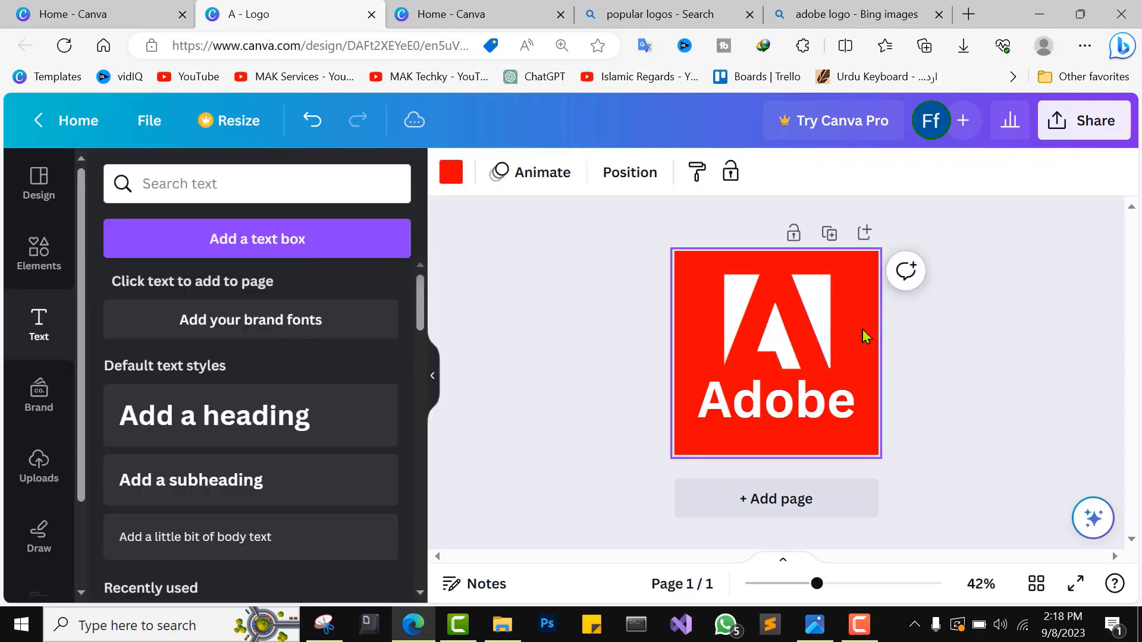
Change the "Adobe" heading's font to Impact and browse further down the font list for alternatives.
click(799, 414)
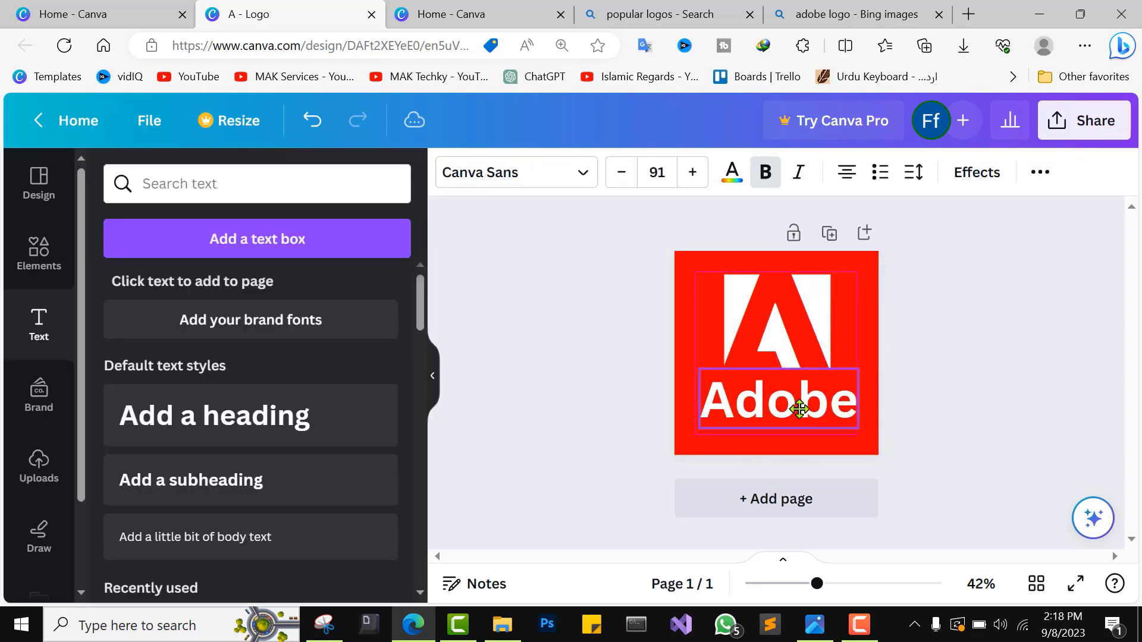
click(530, 182)
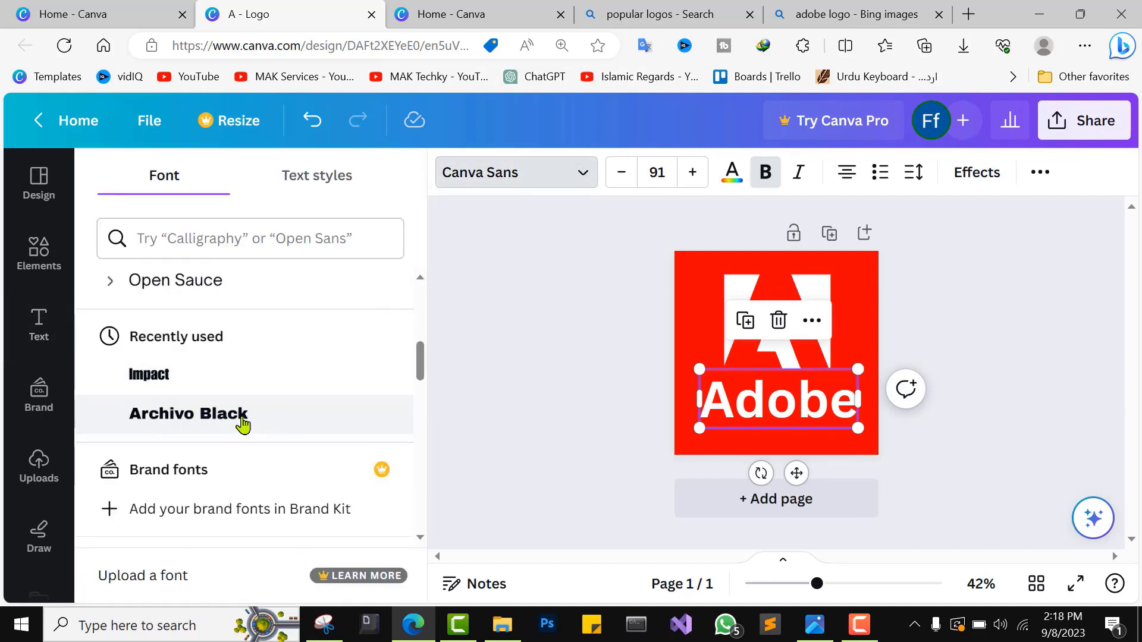
click(235, 380)
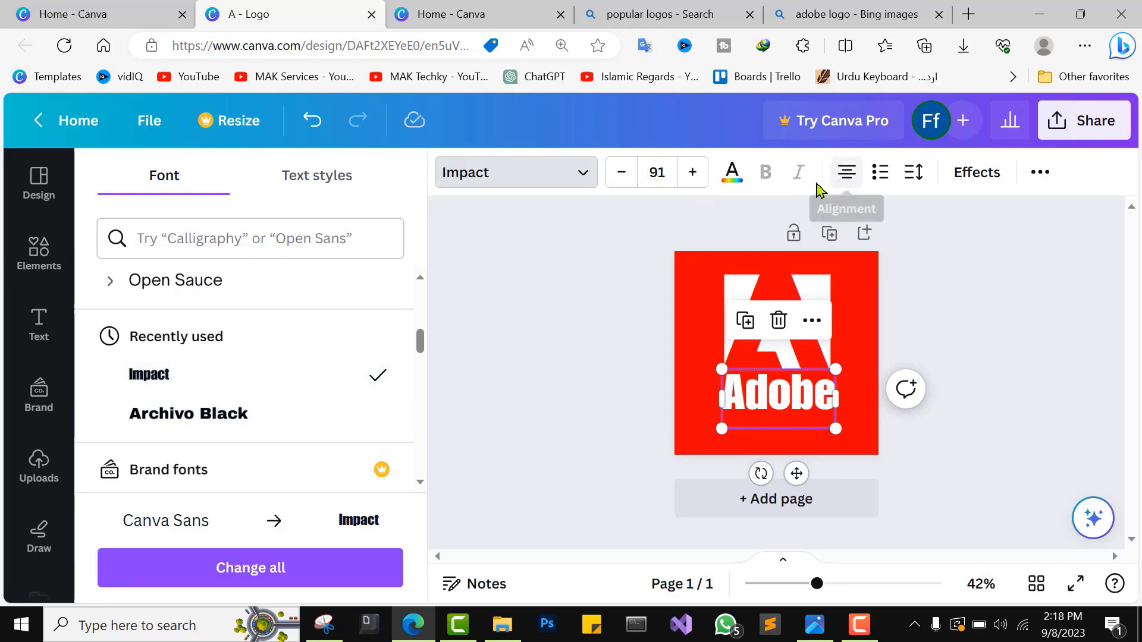
drag(417, 344, 435, 457)
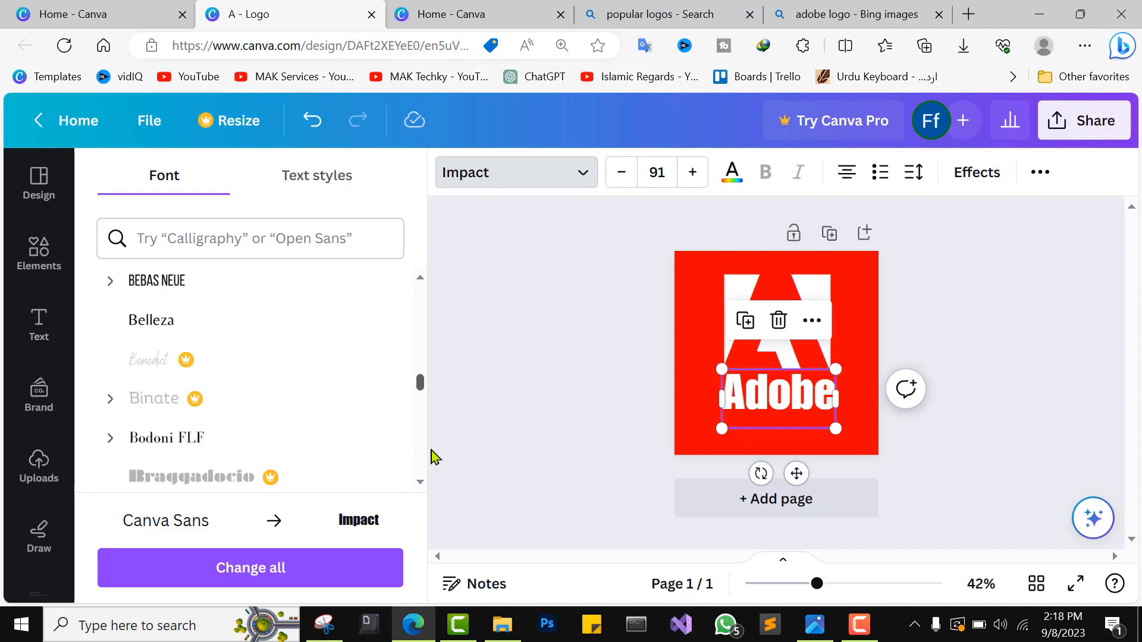
Set the "Adobe" text's letter spacing to 32 and move the text slightly down below the A symbol.
click(914, 173)
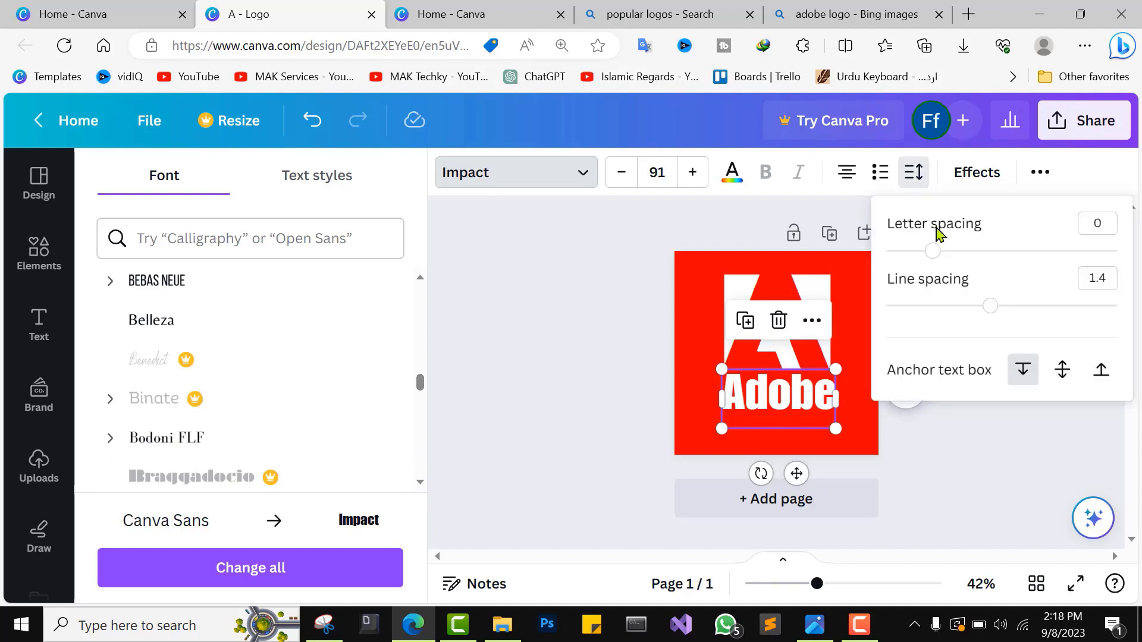
drag(935, 255, 941, 255)
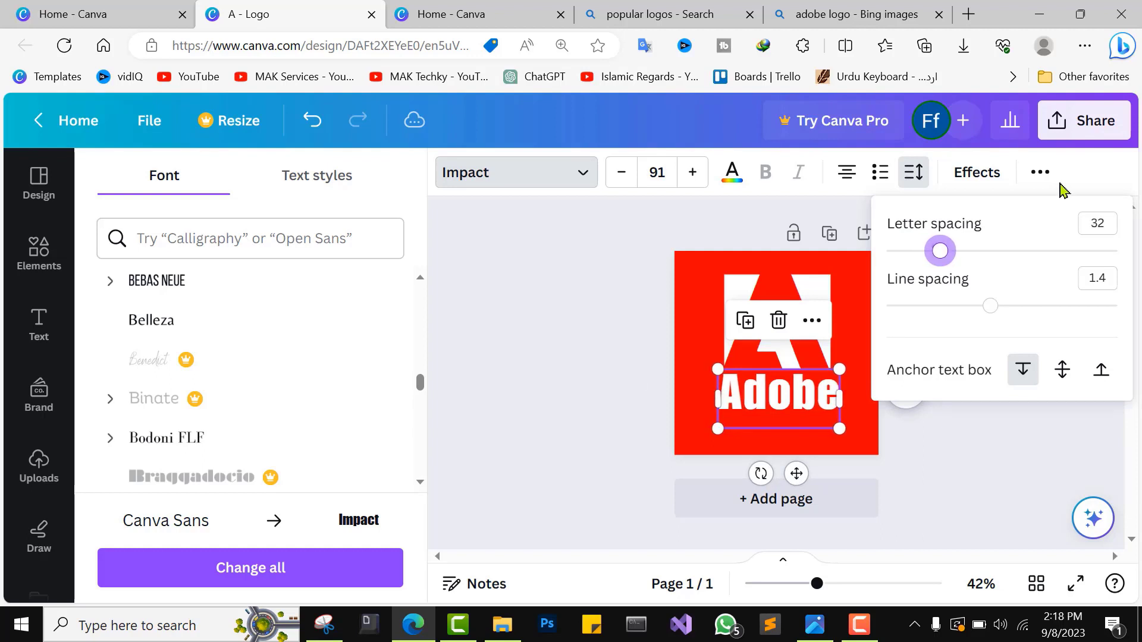
click(1087, 176)
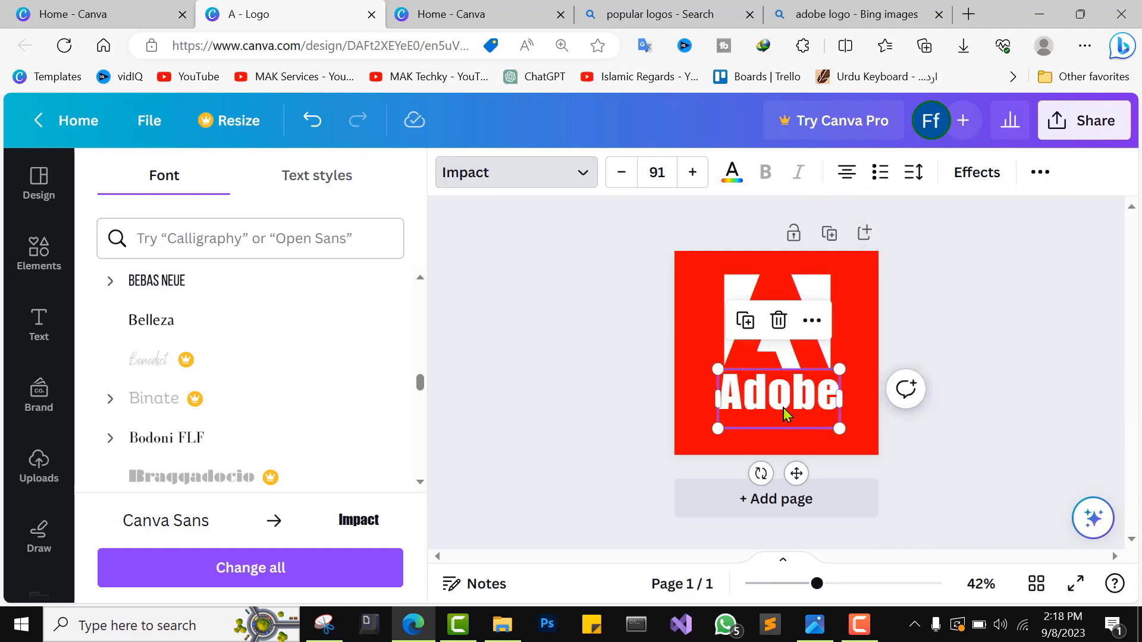
drag(783, 412, 766, 413)
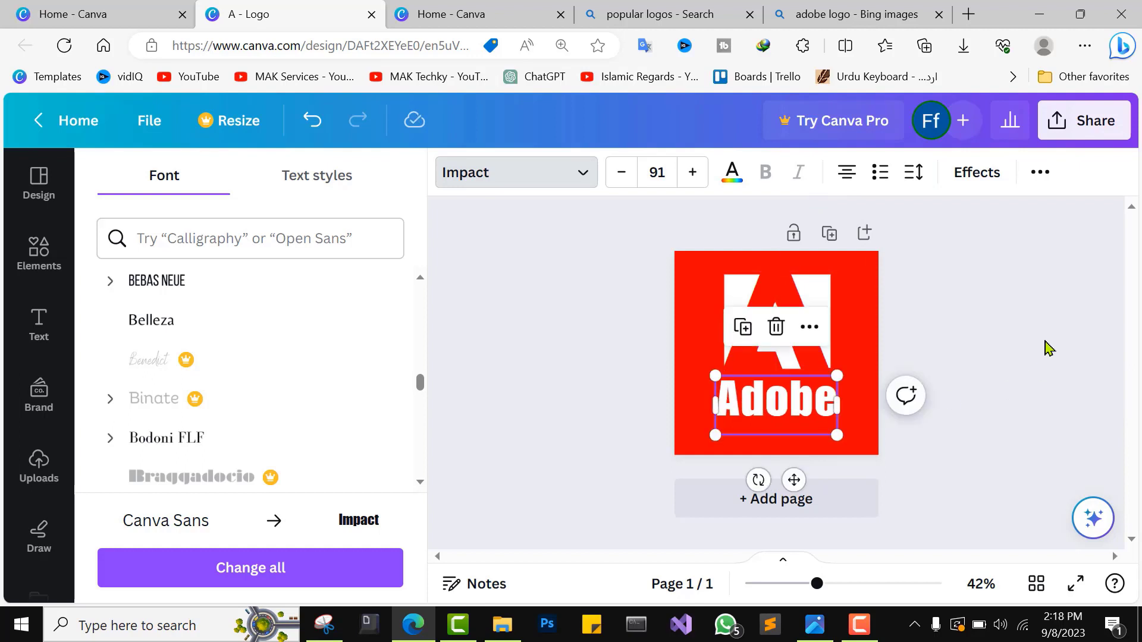
click(1045, 341)
click(1049, 348)
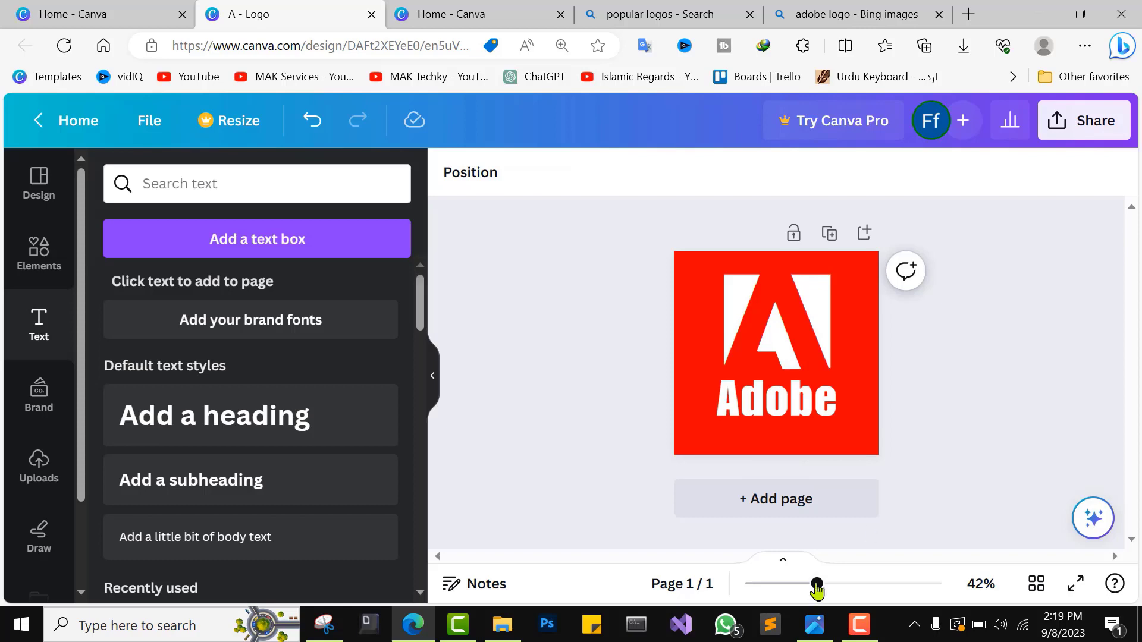
Switch to the image viewer showing adobe-logo-1.png and compare it with the Canva design, also presented full screen.
click(825, 634)
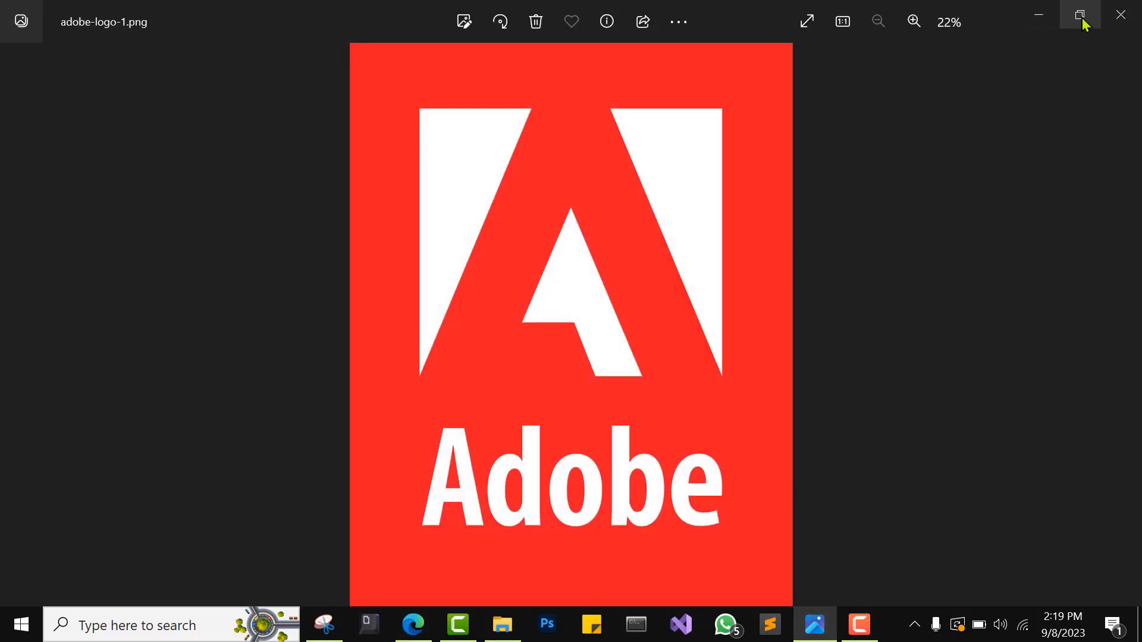
click(1080, 17)
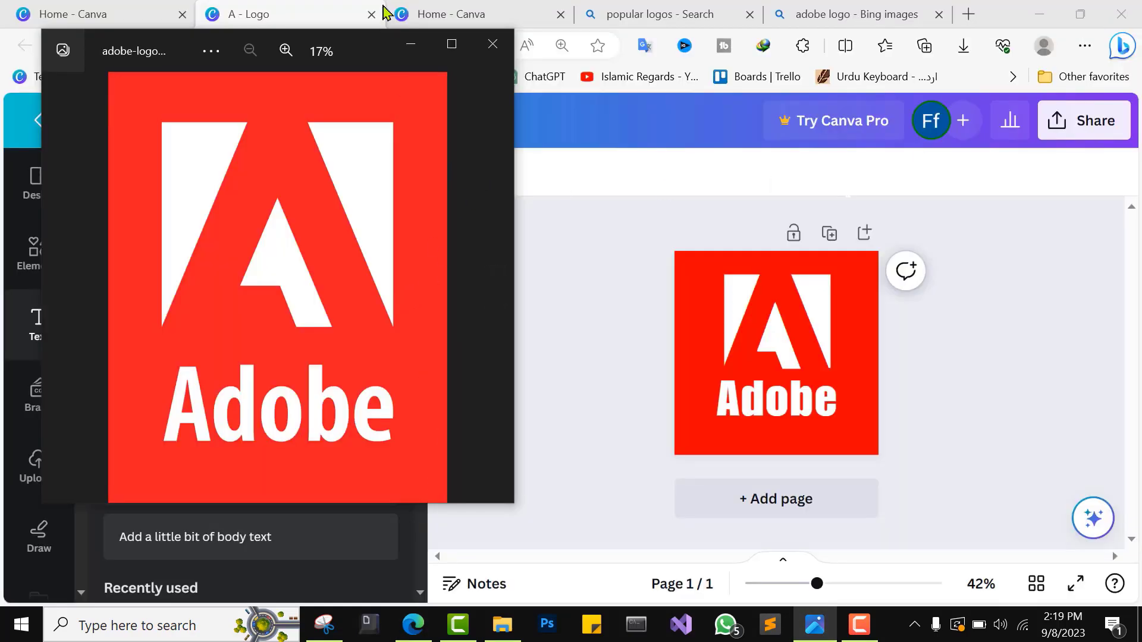
drag(367, 55, 523, 135)
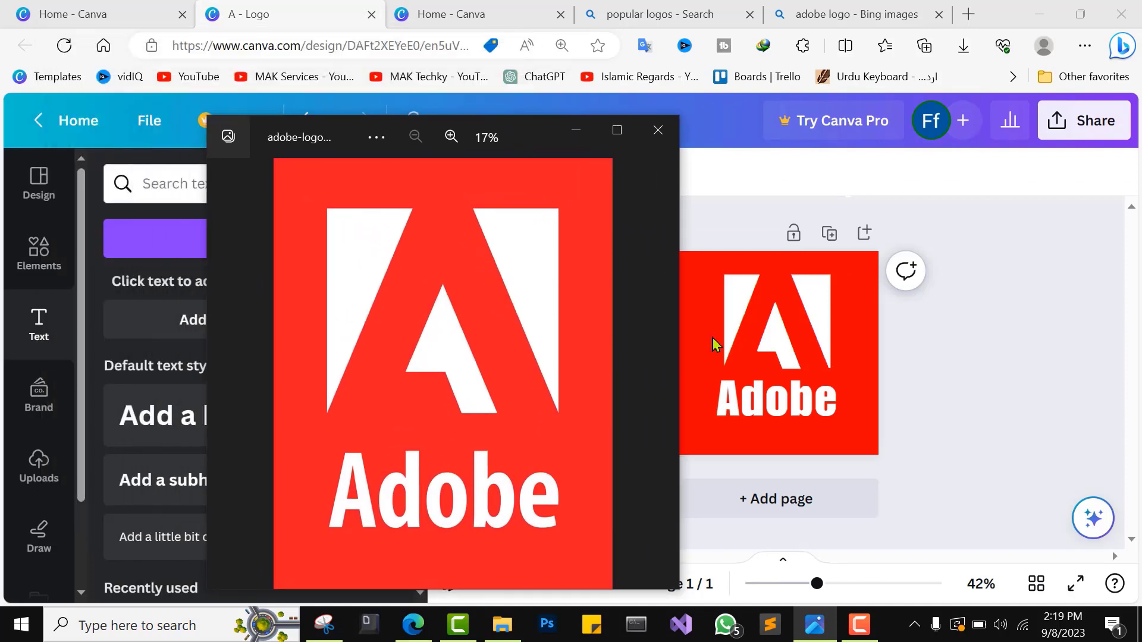
click(1075, 583)
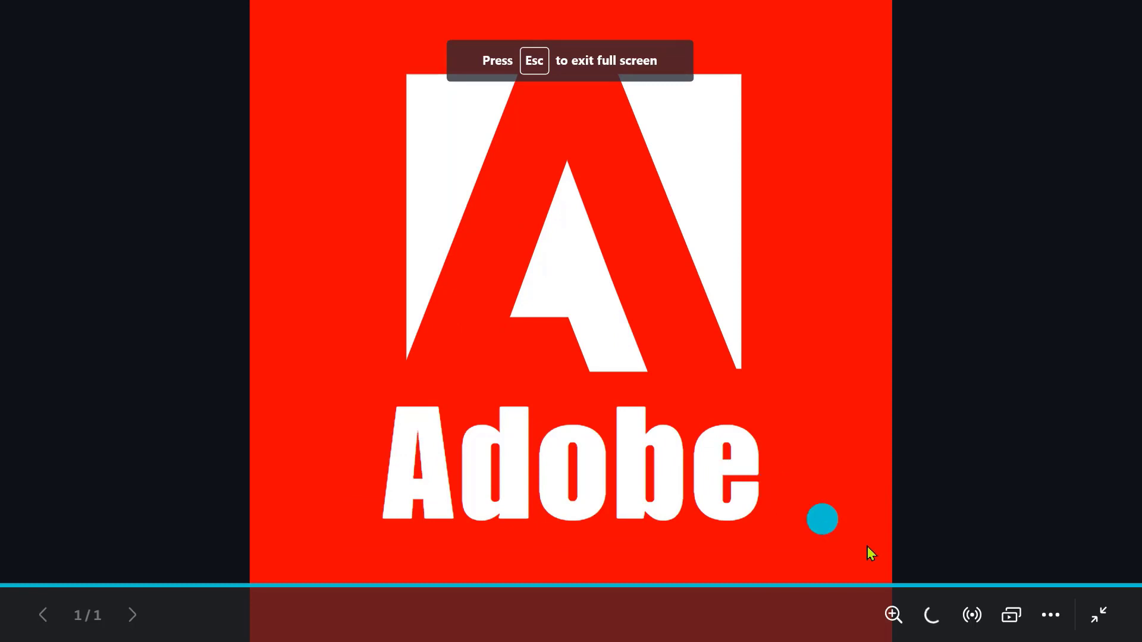
key(alt+Tab)
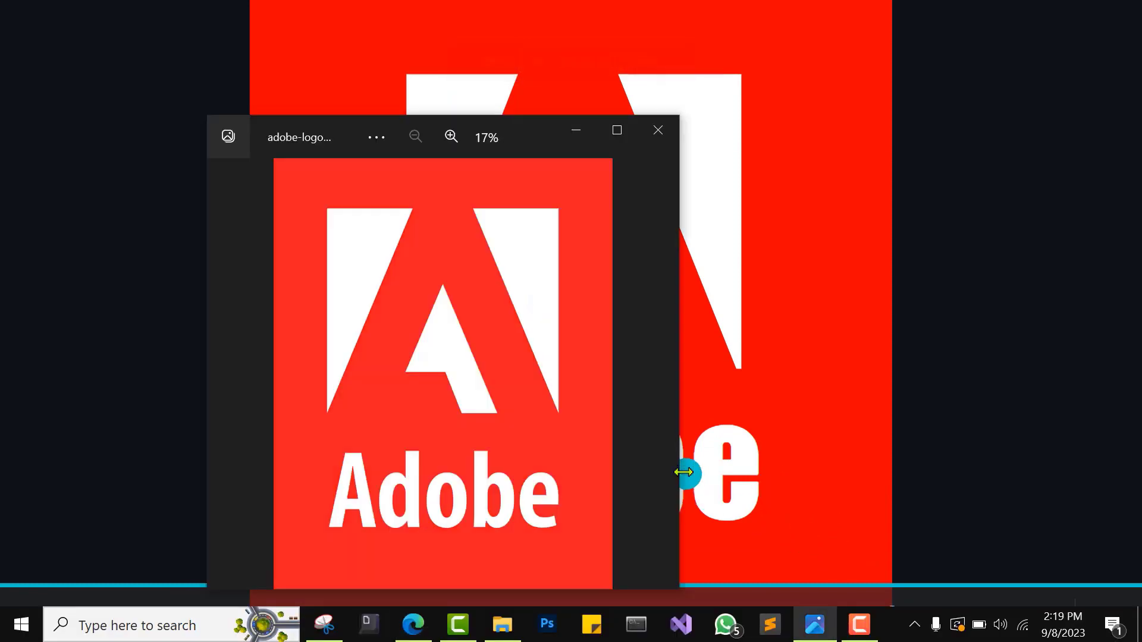